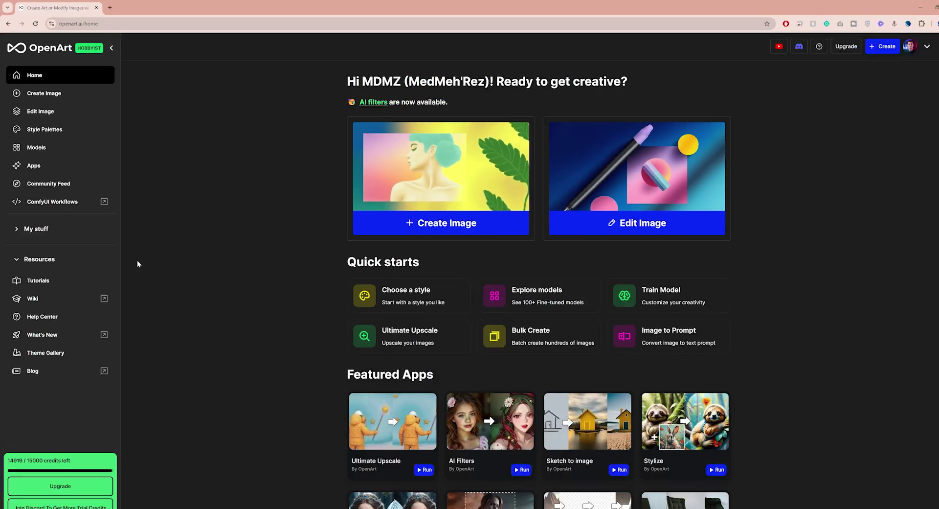
Browse the full AI apps catalogue via View All Flow Apps, then go to Create Image.
{"action": "scroll", "coordinate": [934, 102], "scroll_direction": "down", "scroll_amount": 3}
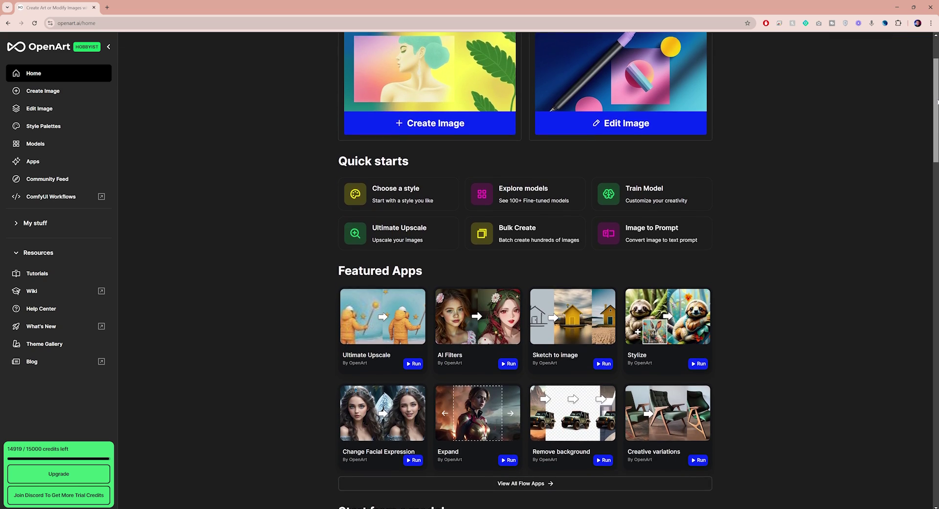
{"action": "scroll", "coordinate": [567, 312], "scroll_direction": "down", "scroll_amount": 3}
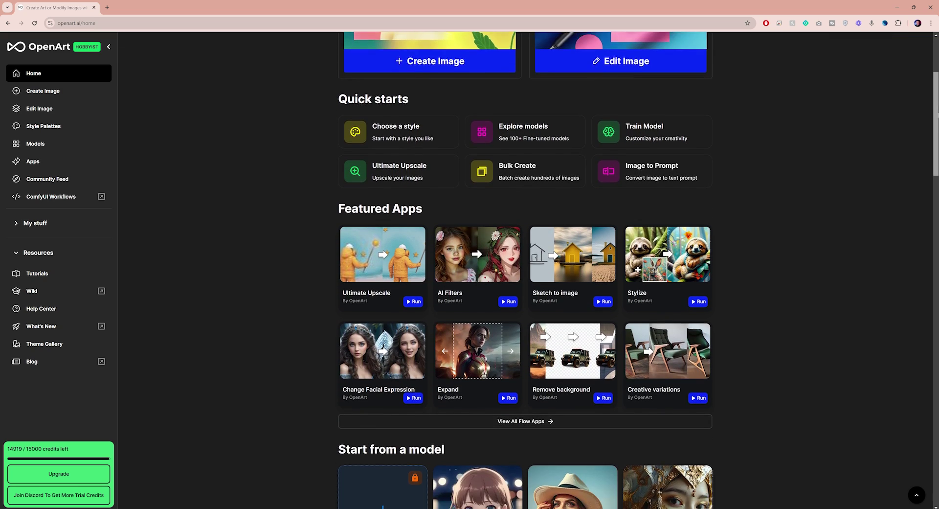
{"action": "left_click", "coordinate": [536, 313]}
{"action": "scroll", "coordinate": [537, 314], "scroll_direction": "down", "scroll_amount": 5}
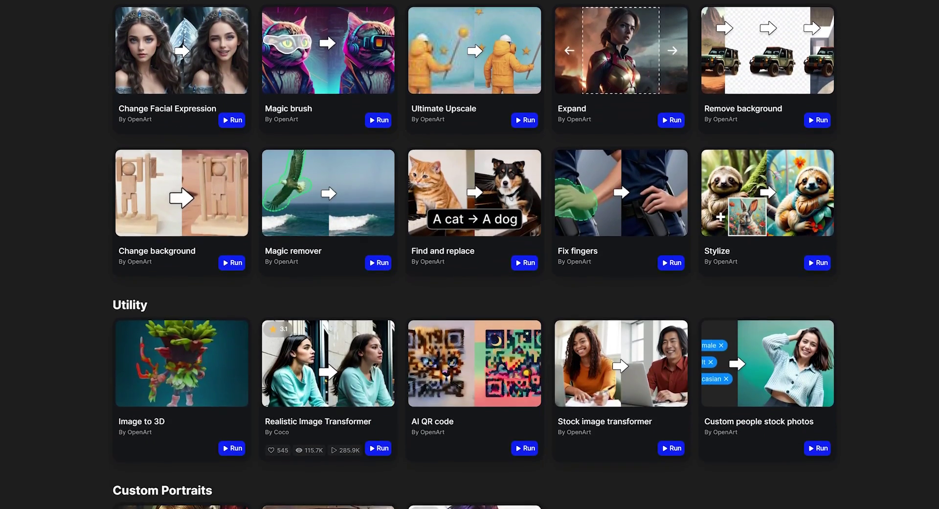
{"action": "scroll", "coordinate": [475, 254], "scroll_direction": "down", "scroll_amount": 5}
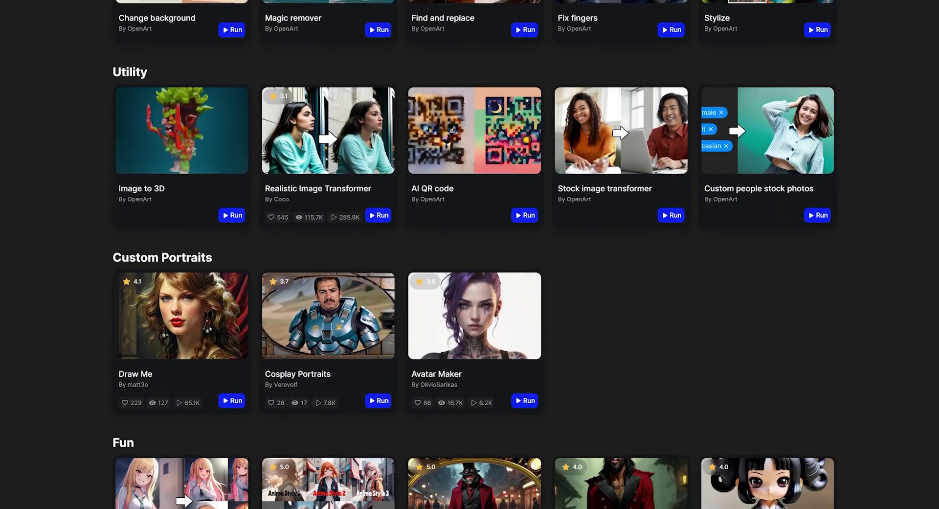
{"action": "scroll", "coordinate": [474, 254], "scroll_direction": "up", "scroll_amount": 4}
{"action": "scroll", "coordinate": [469, 254], "scroll_direction": "up", "scroll_amount": 8}
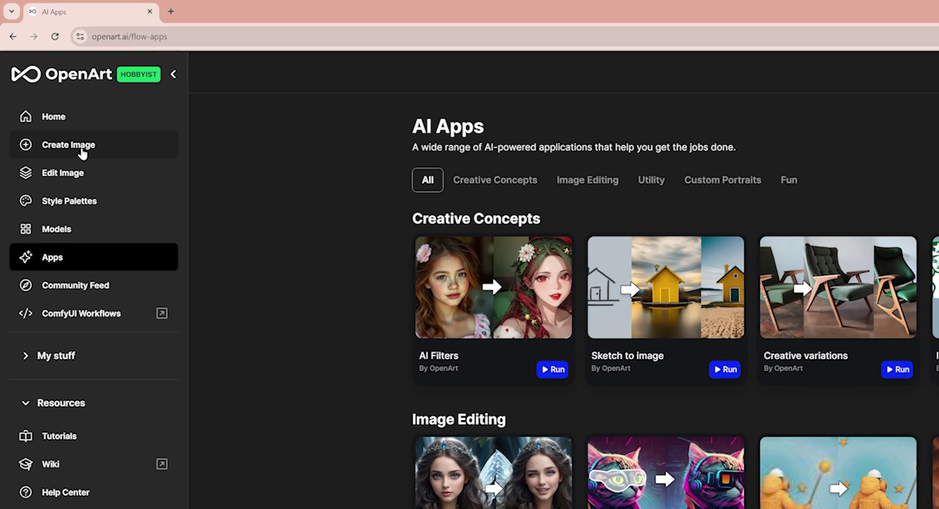
{"action": "left_click", "coordinate": [82, 147]}
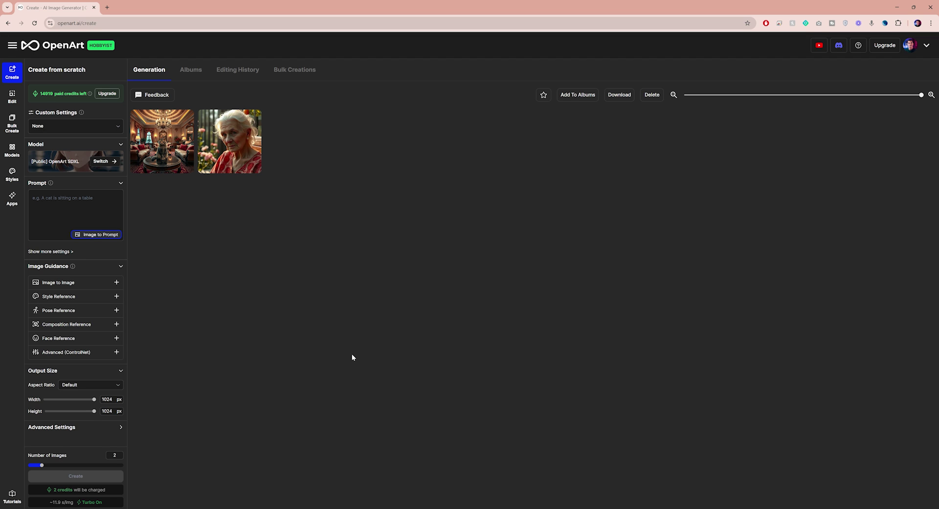
{"action": "left_click", "coordinate": [105, 132]}
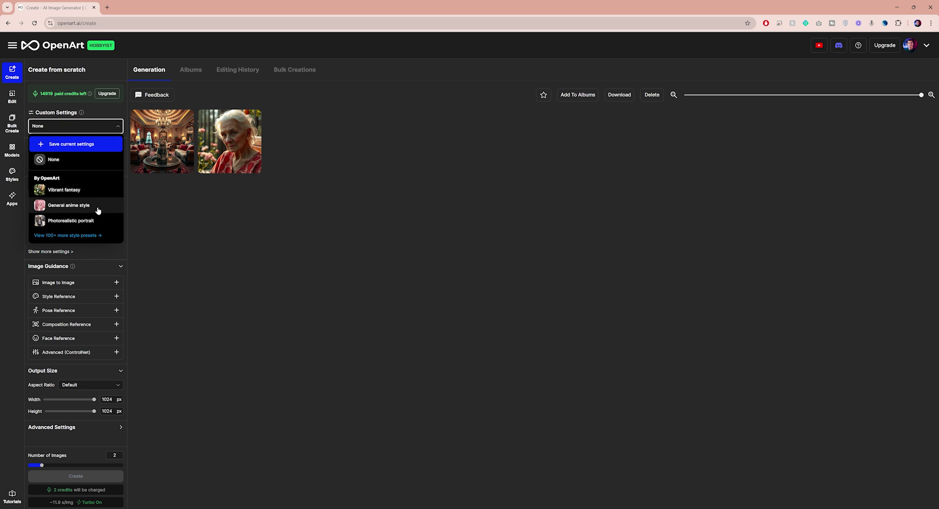
{"action": "left_click", "coordinate": [73, 236]}
{"action": "scroll", "coordinate": [526, 269], "scroll_direction": "down", "scroll_amount": 8}
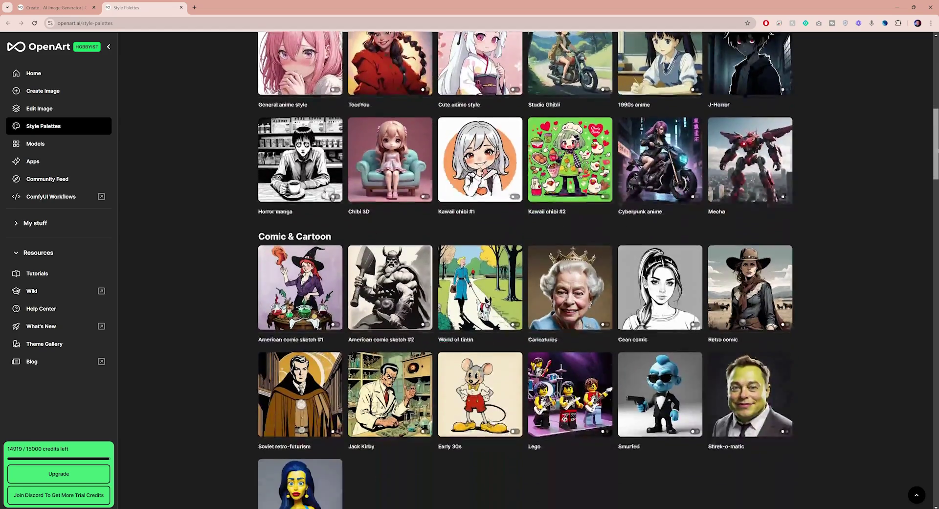
{"action": "scroll", "coordinate": [525, 269], "scroll_direction": "down", "scroll_amount": 5}
{"action": "key", "text": "ctrl+w"}
{"action": "left_click", "coordinate": [95, 126]}
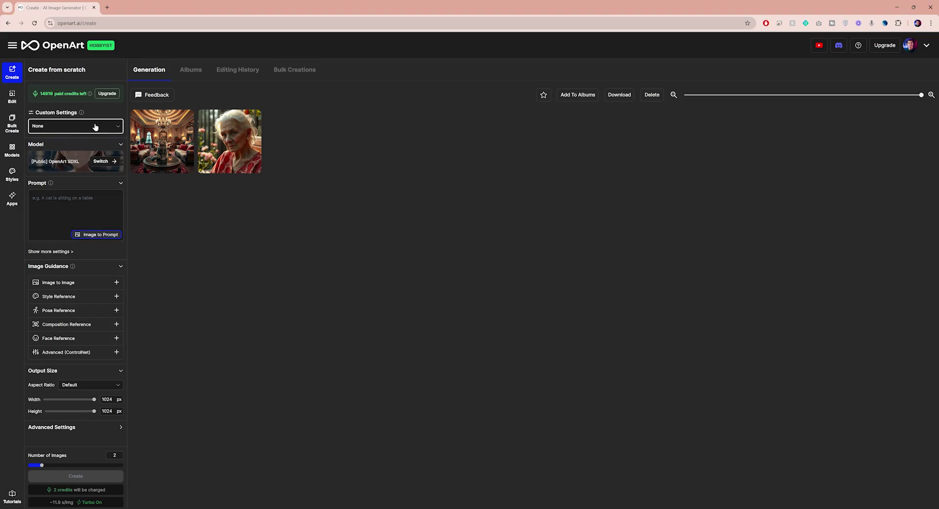
Replace the OpenArt SDXL model with Flux from the Public Models list.
{"action": "left_click", "coordinate": [99, 161]}
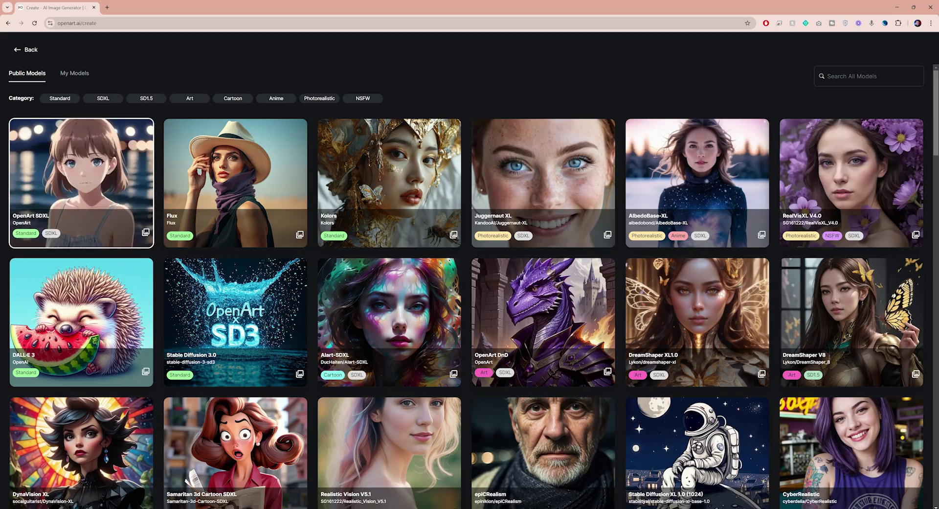
{"action": "scroll", "coordinate": [250, 72], "scroll_direction": "down", "scroll_amount": 17}
{"action": "scroll", "coordinate": [930, 202], "scroll_direction": "down", "scroll_amount": 18}
{"action": "scroll", "coordinate": [930, 202], "scroll_direction": "up", "scroll_amount": 20}
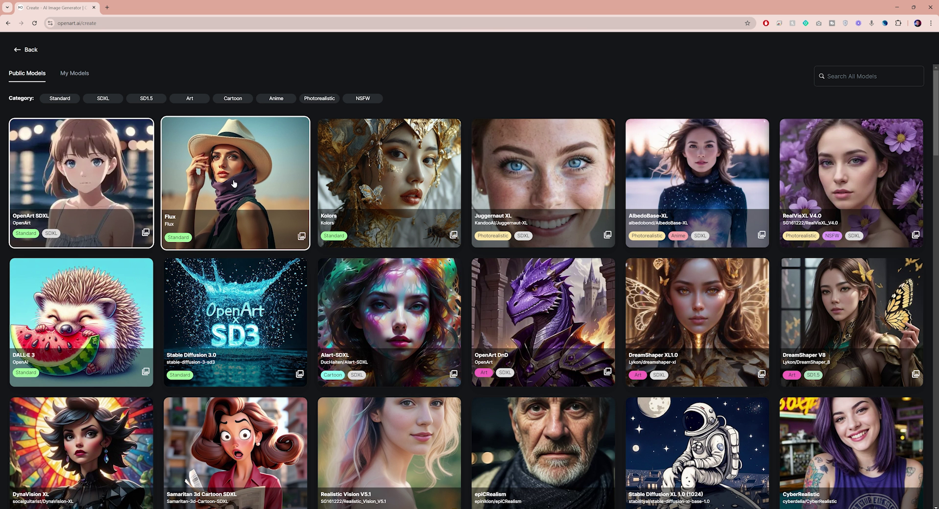
{"action": "left_click", "coordinate": [234, 183]}
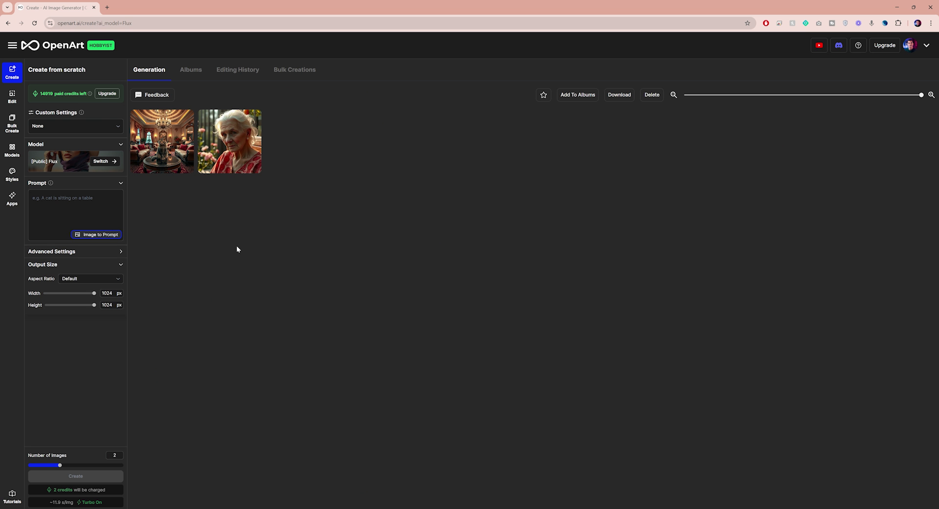
Paste the dragonfly prompt and apply a one-credit Quick Enhance, reviewing the added phrases.
{"action": "left_click", "coordinate": [75, 213]}
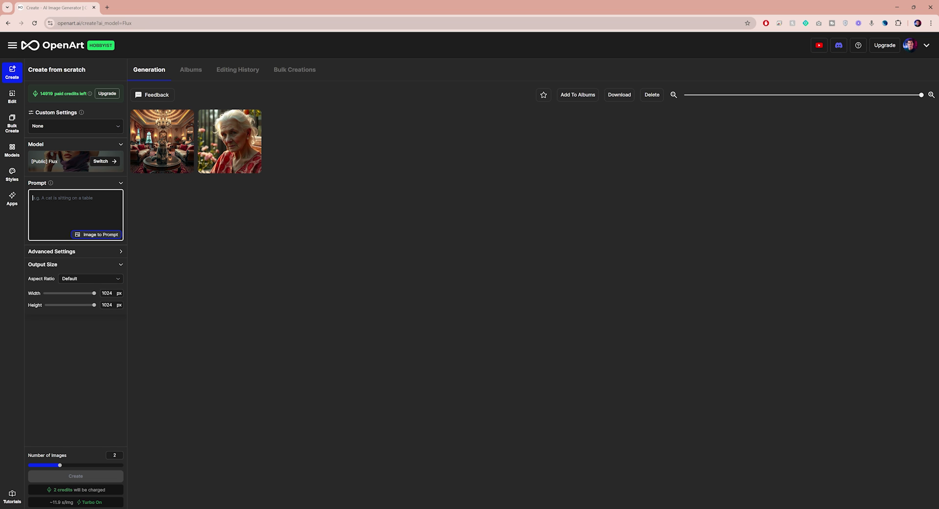
{"action": "type", "text": "highly detailed, realistic image of an insect, such as a dragonfly. The dragonfly should have intricate wing patterns and vibrant colors. It should be perched on a leaf with dewdrops, showcasing its delicate legs and body. The background can be a blurred natural scene with soft lighting, emphasizing the dragonfly's details."}
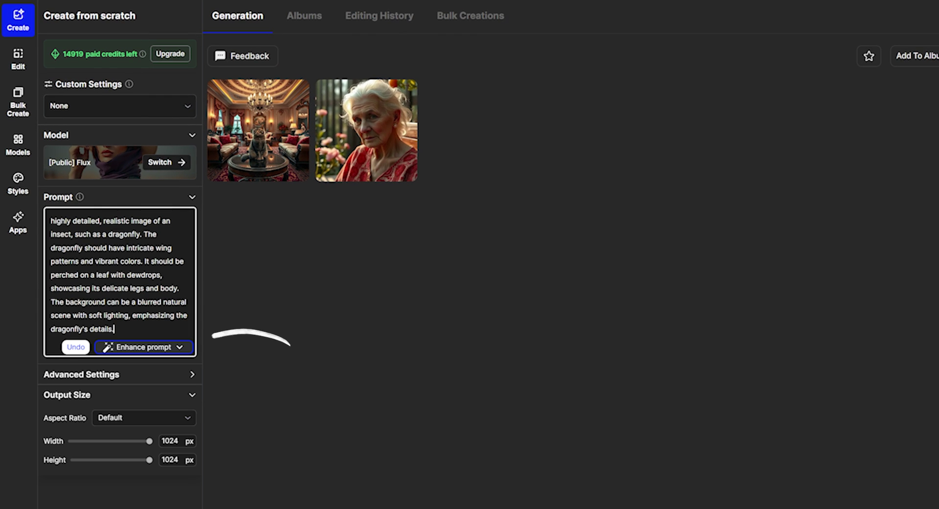
{"action": "left_click", "coordinate": [177, 348]}
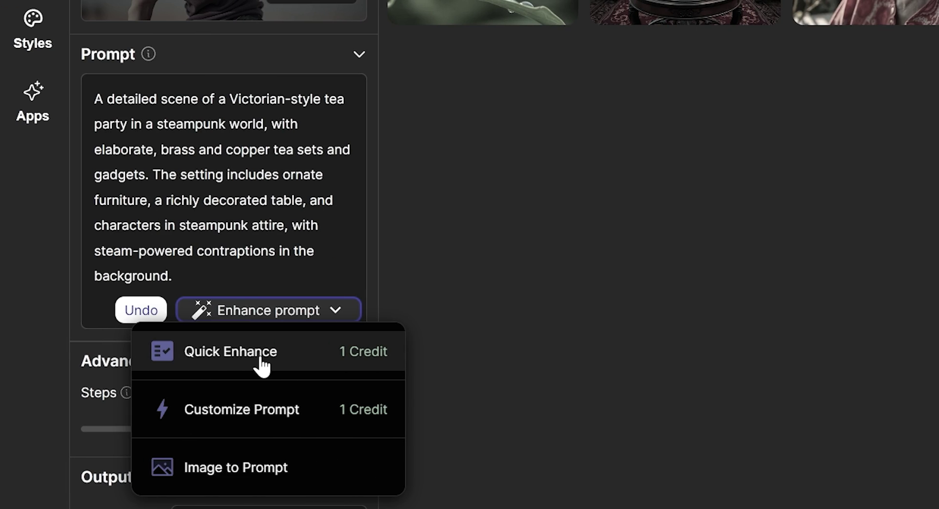
{"action": "left_click", "coordinate": [128, 377]}
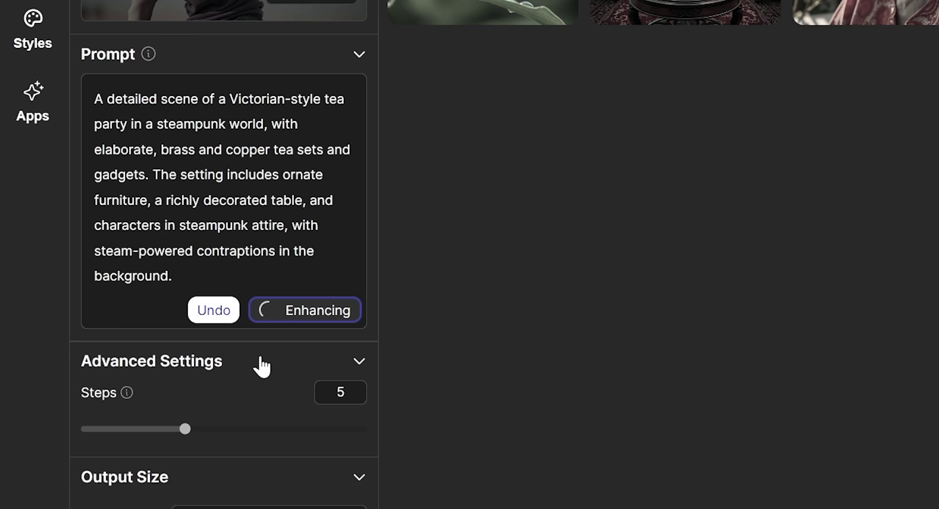
{"action": "left_click_drag", "start_coordinate": [254, 326], "coordinate": [149, 326]}
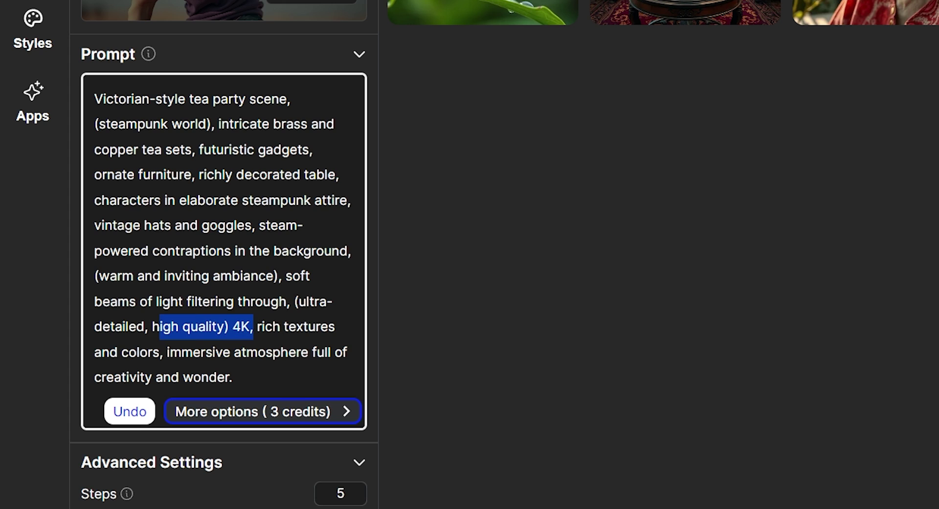
{"action": "left_click_drag", "start_coordinate": [278, 276], "coordinate": [99, 276]}
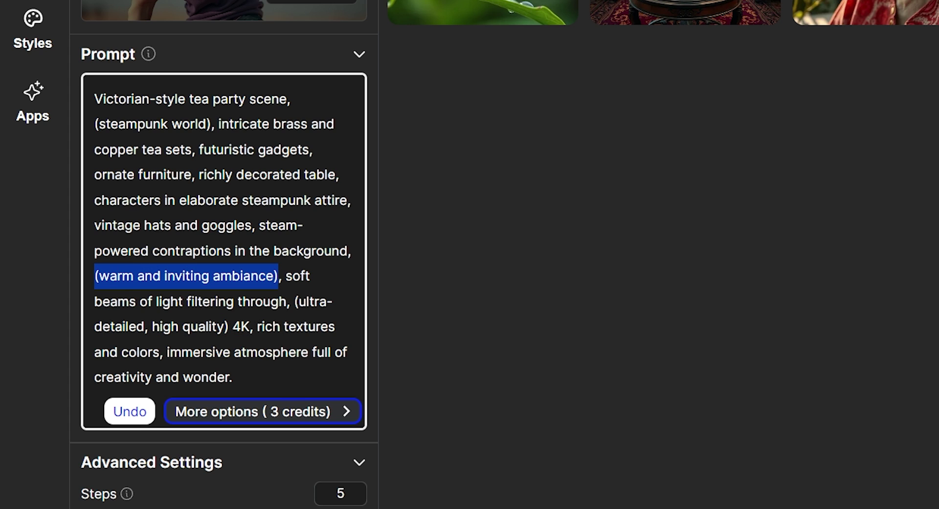
{"action": "left_click_drag", "start_coordinate": [95, 124], "coordinate": [194, 124]}
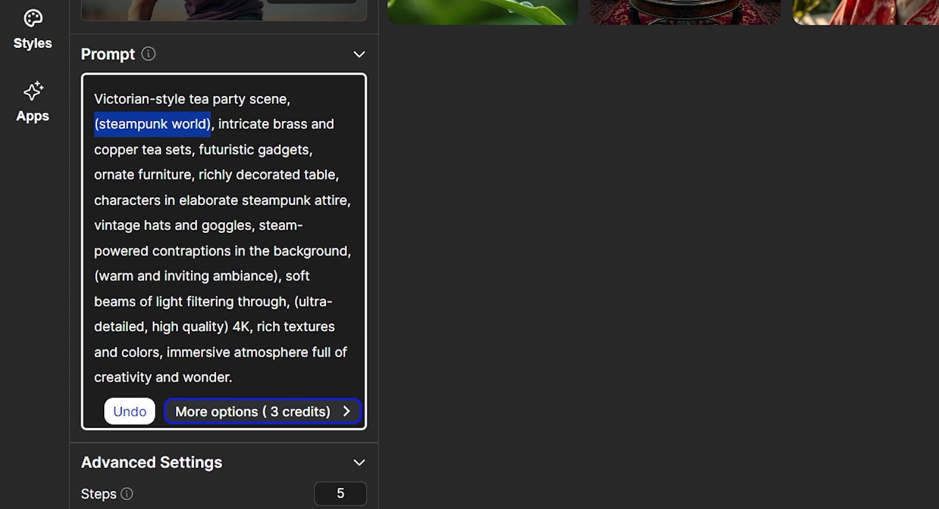
{"action": "left_click", "coordinate": [198, 124]}
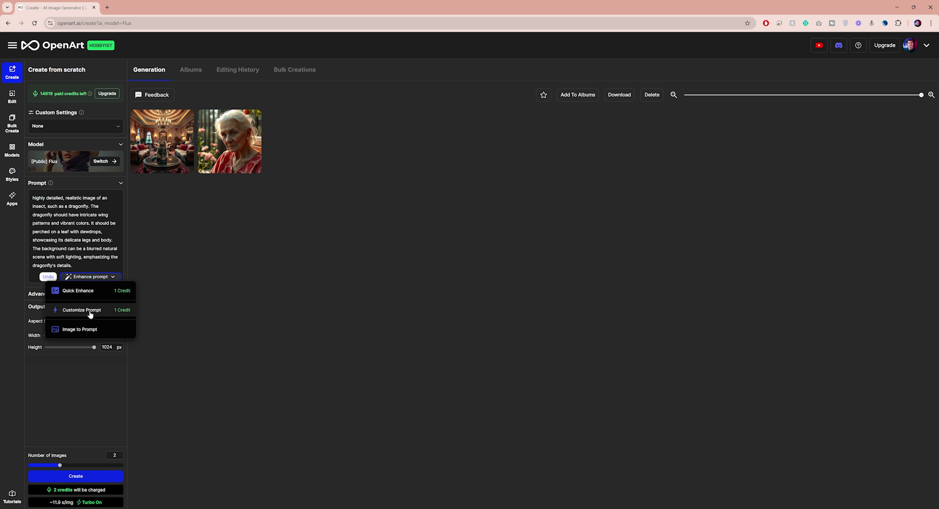
Explore the Customize Prompt and Image to Prompt enhancer options.
{"action": "left_click", "coordinate": [90, 309]}
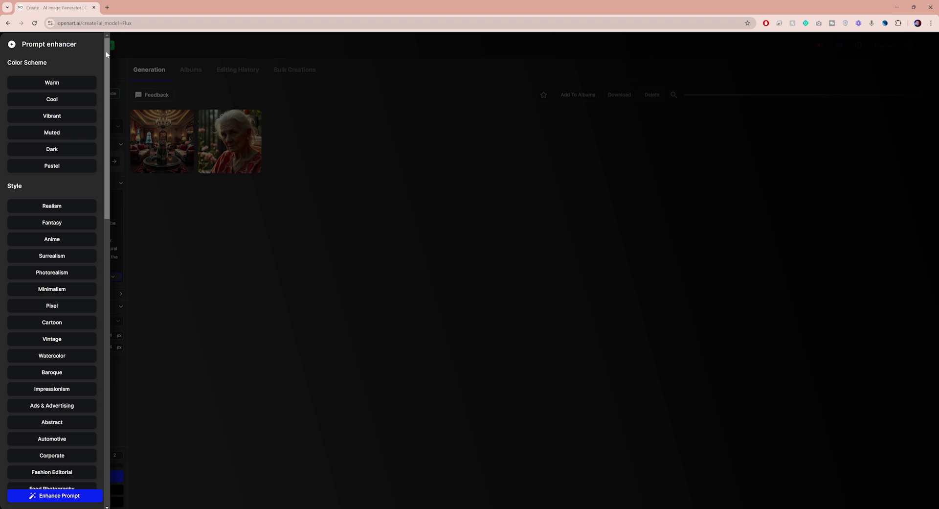
{"action": "scroll", "coordinate": [109, 111], "scroll_direction": "down", "scroll_amount": 3}
{"action": "scroll", "coordinate": [109, 111], "scroll_direction": "down", "scroll_amount": 8}
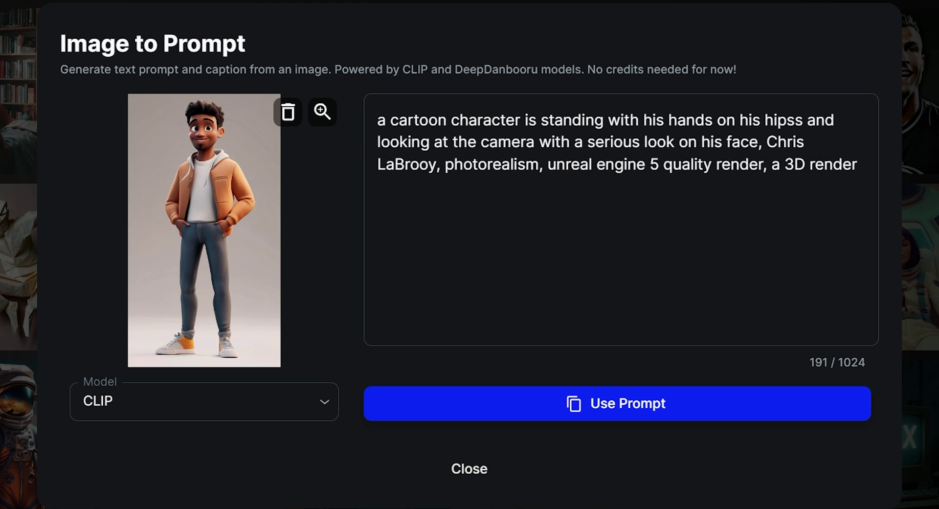
{"action": "left_click_drag", "start_coordinate": [857, 164], "coordinate": [377, 120]}
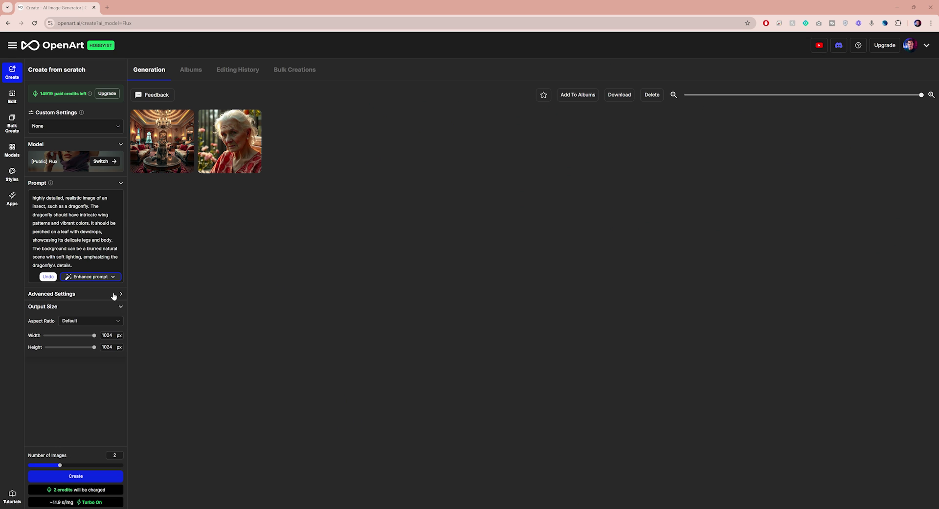
In Advanced Settings, keep Aspect Ratio at Default and set Number of Images to 1.
{"action": "left_click", "coordinate": [114, 296]}
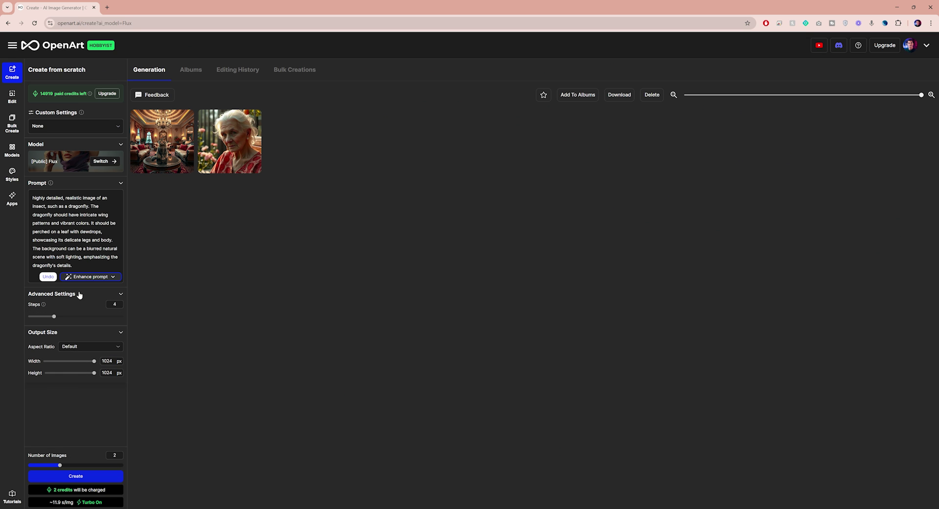
{"action": "mouse_move", "coordinate": [43, 304]}
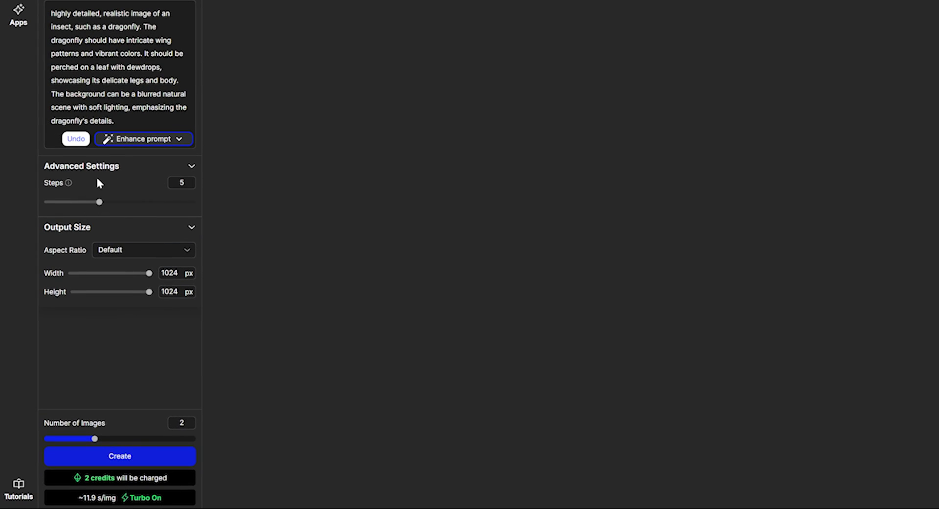
{"action": "left_click", "coordinate": [124, 248]}
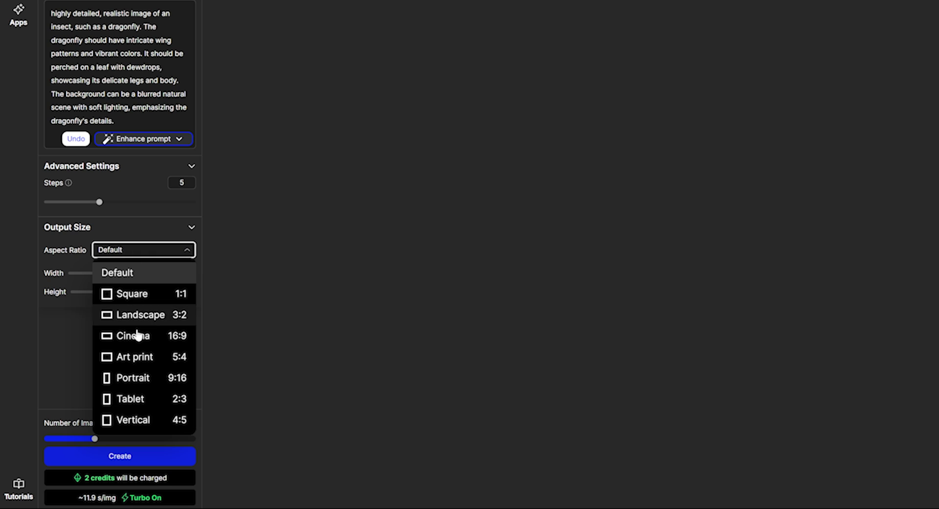
{"action": "left_click", "coordinate": [157, 434]}
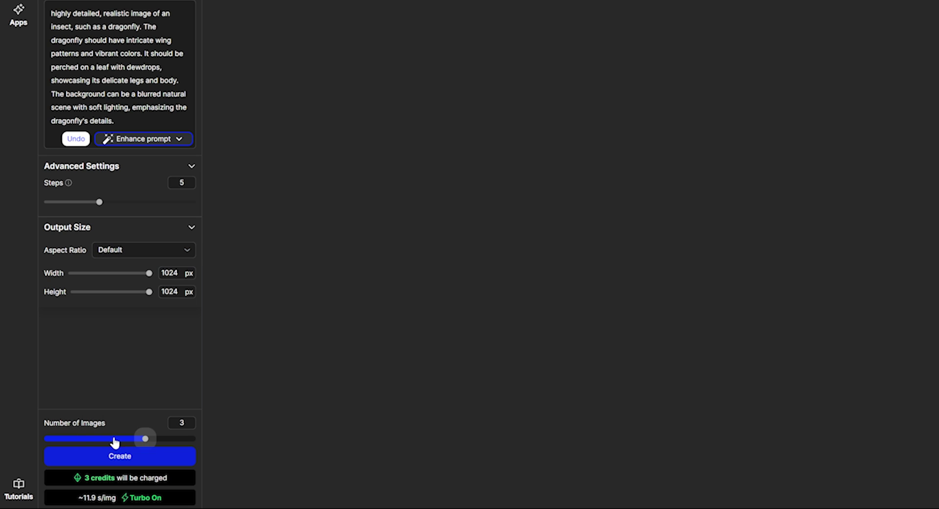
{"action": "left_click_drag", "start_coordinate": [108, 441], "coordinate": [64, 444]}
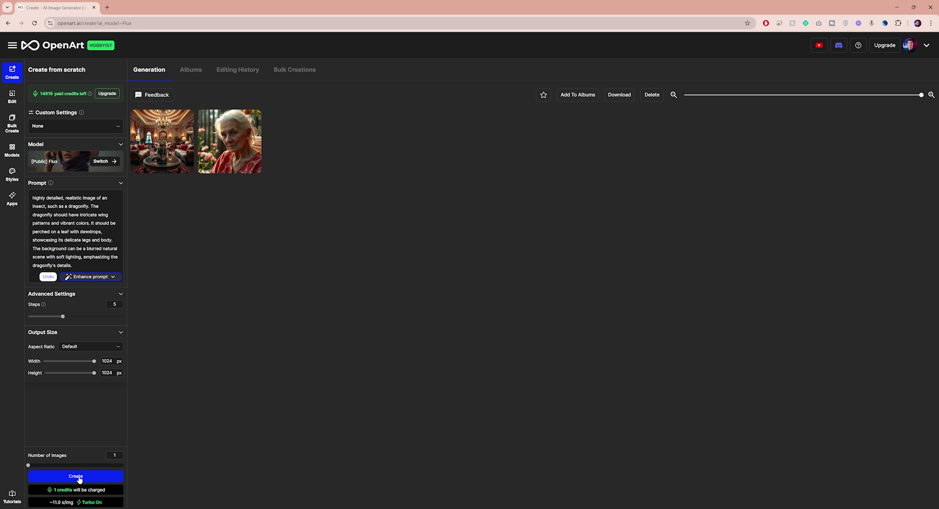
Generate the dragonfly image and view it in the large preview.
{"action": "left_click", "coordinate": [80, 477]}
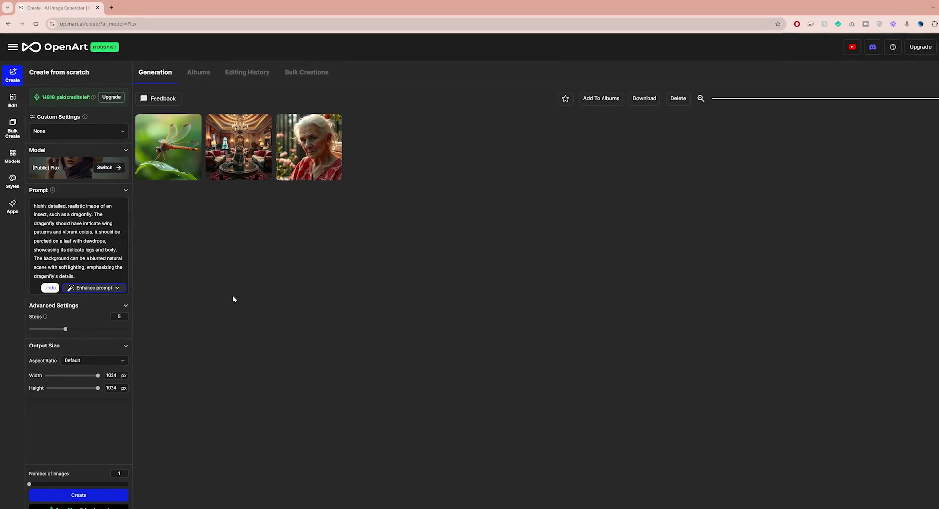
{"action": "left_click", "coordinate": [163, 146]}
{"action": "left_click", "coordinate": [513, 180]}
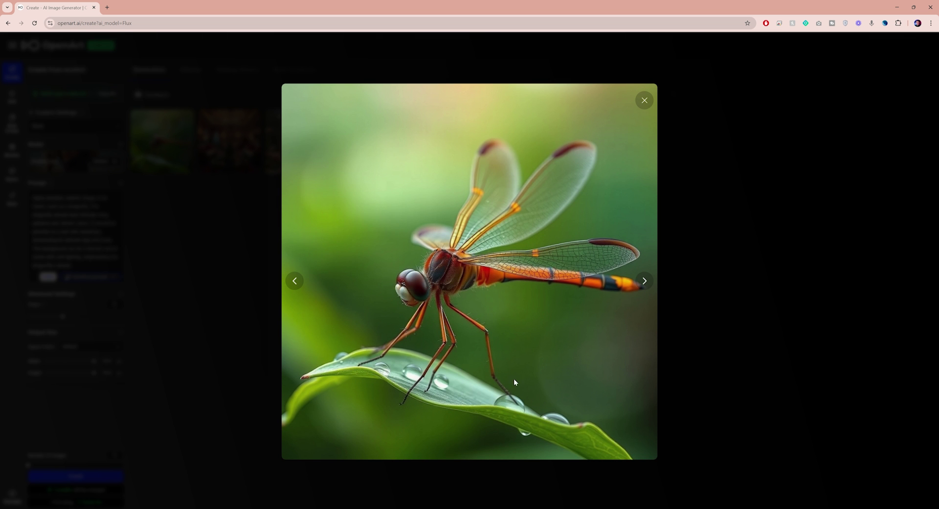
Step back to the steampunk tea-party image, then close the image viewer.
{"action": "left_click", "coordinate": [645, 280]}
{"action": "left_click", "coordinate": [645, 99]}
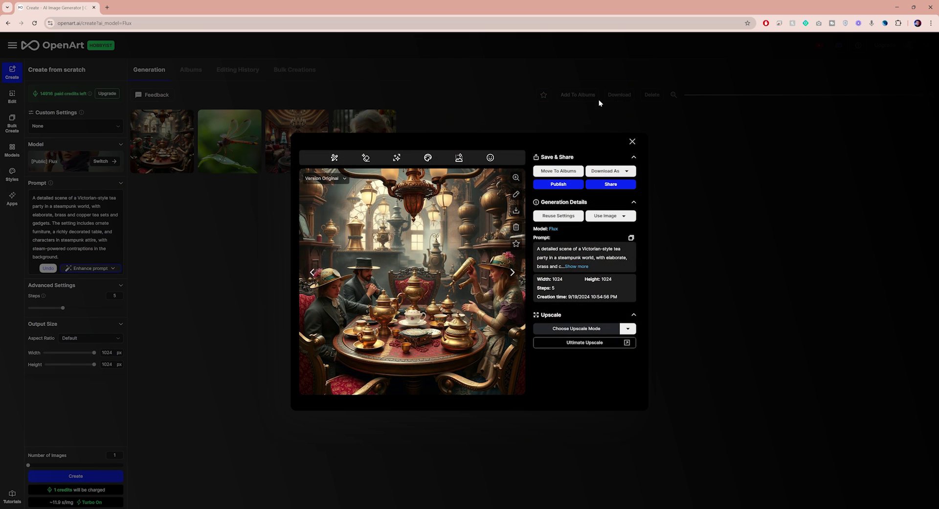
{"action": "left_click", "coordinate": [632, 141]}
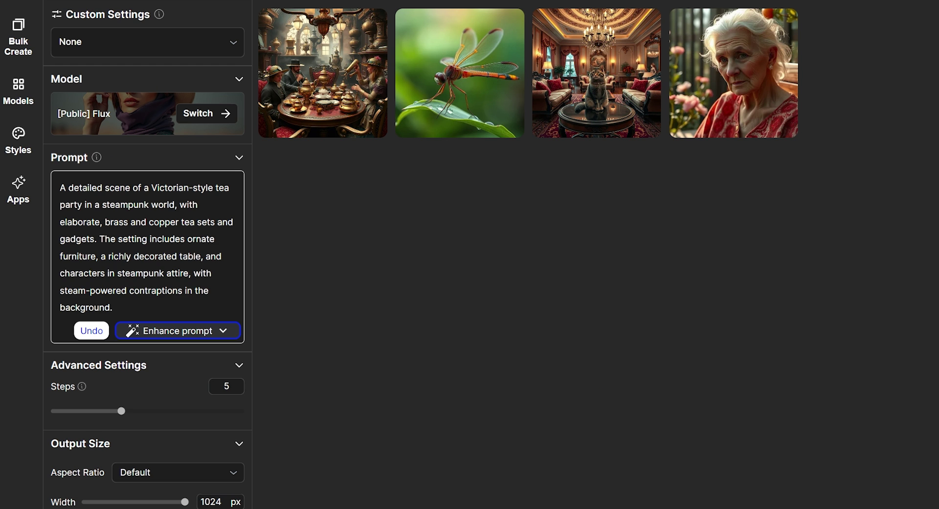
Replace the steampunk prompt with the Luna storybook-cover description and view the cover full size.
{"action": "left_click_drag", "start_coordinate": [59, 256], "coordinate": [54, 186]}
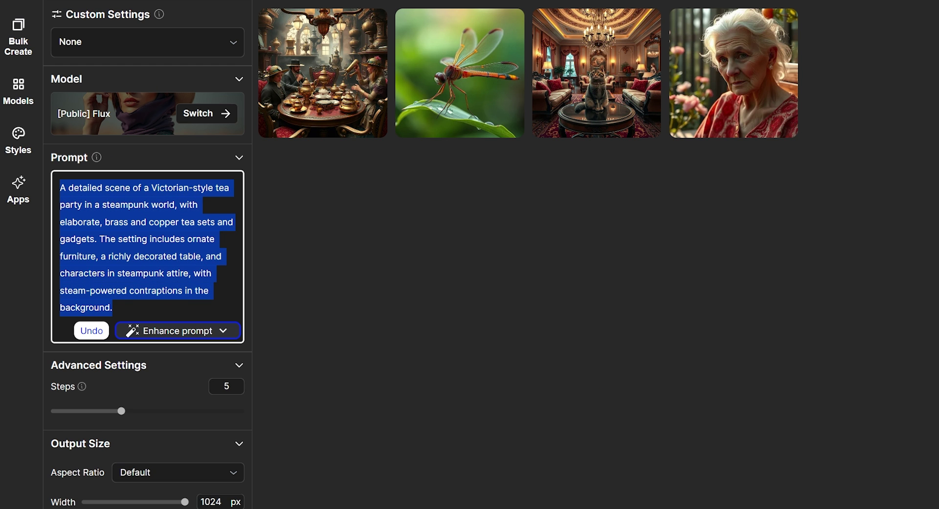
{"action": "type", "text": "a cover for a children's storybook titled \"The Adventures of Luna and the Magical Forest.\" The cover should feature a young girl, Luna, holding a lantern and standing in a magical forest with glowing plants and friendly creatures. The forest should be rich with details, and the title text should be whimsical and colorful, fitting perfectly with the theme."}
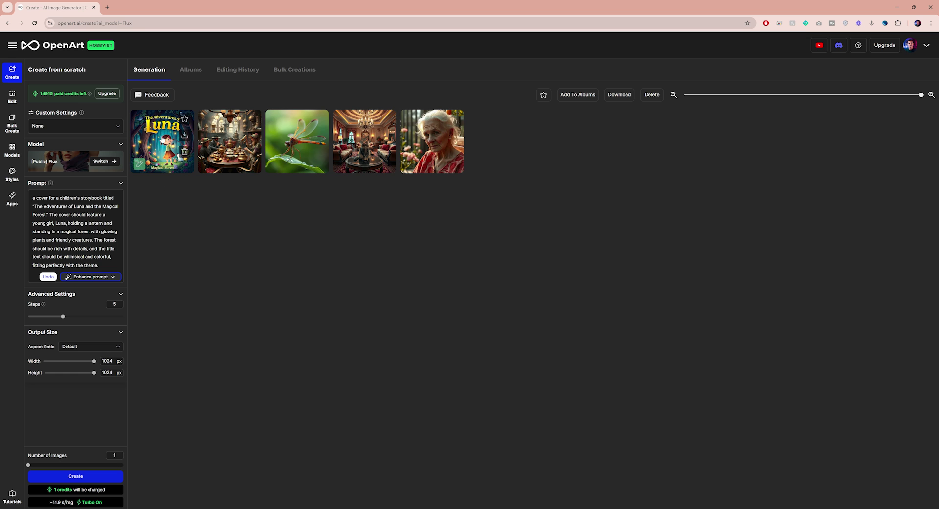
{"action": "left_click", "coordinate": [164, 138]}
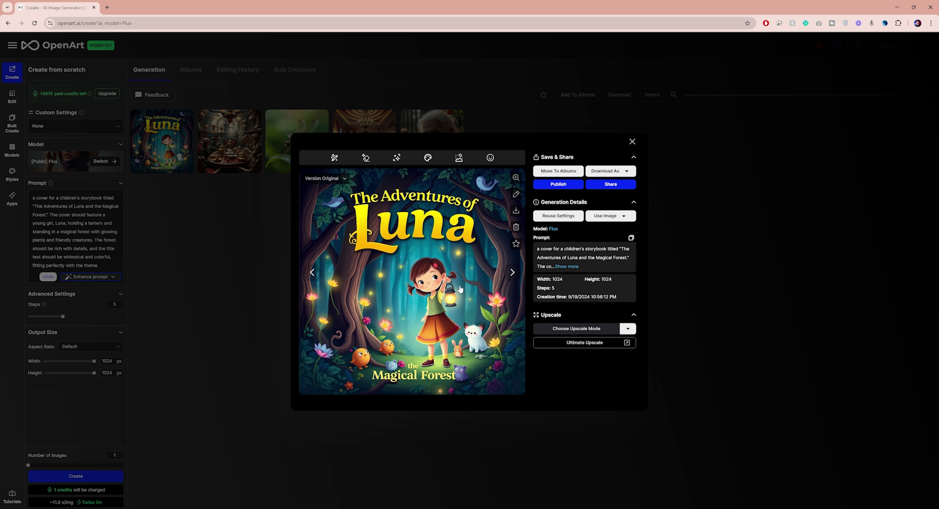
{"action": "left_click", "coordinate": [516, 180]}
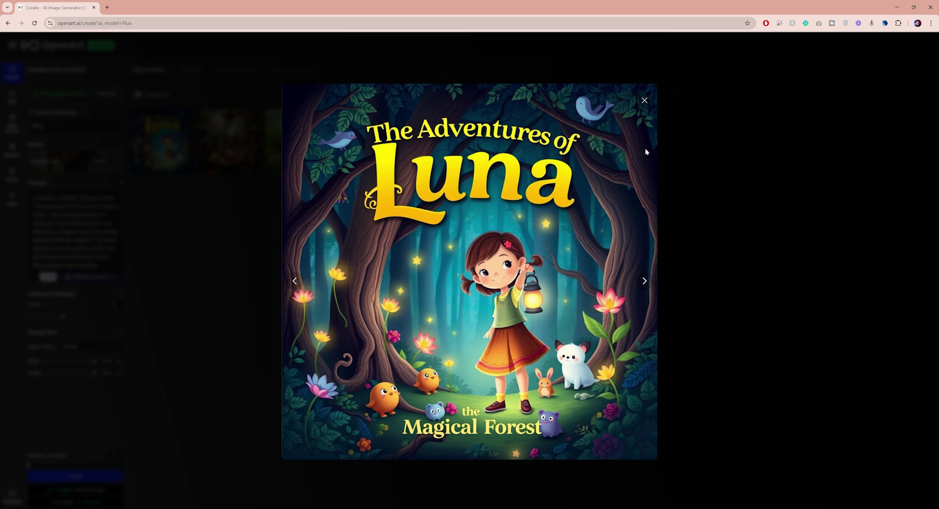
{"action": "left_click", "coordinate": [645, 102]}
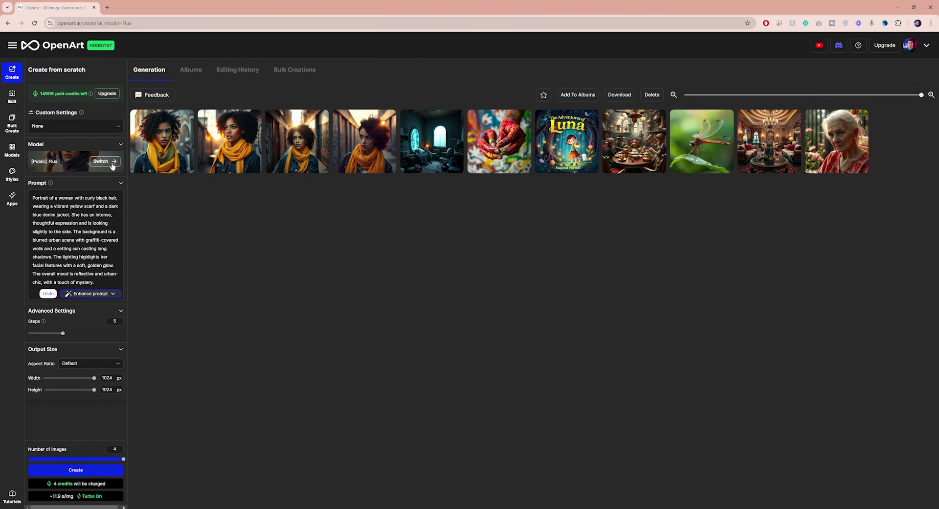
Choose Juggernaut XL from Public Models in place of Flux.
{"action": "left_click", "coordinate": [102, 161]}
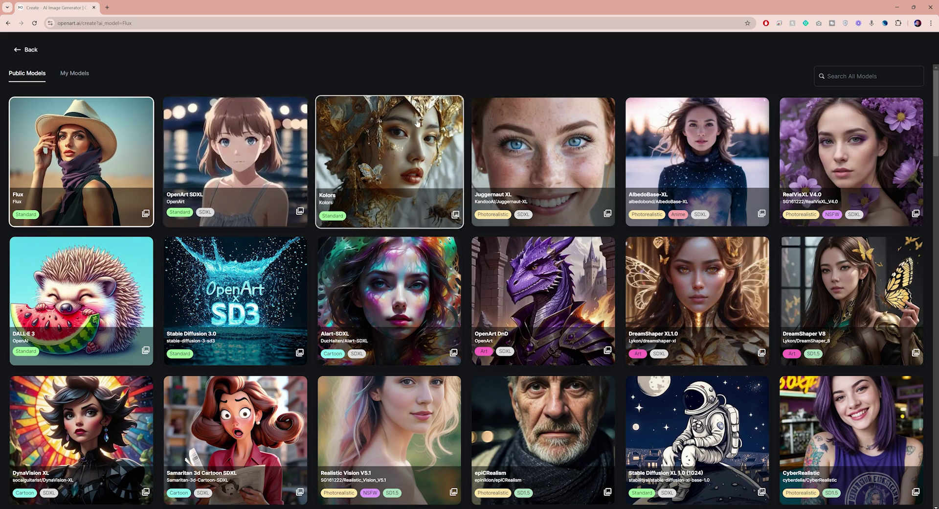
{"action": "left_click", "coordinate": [542, 140]}
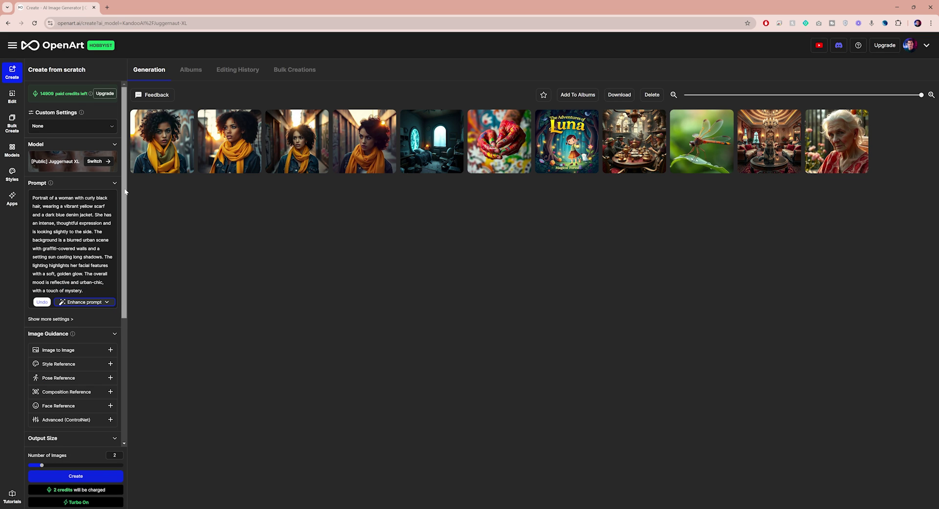
{"action": "left_click_drag", "start_coordinate": [126, 192], "coordinate": [128, 239]}
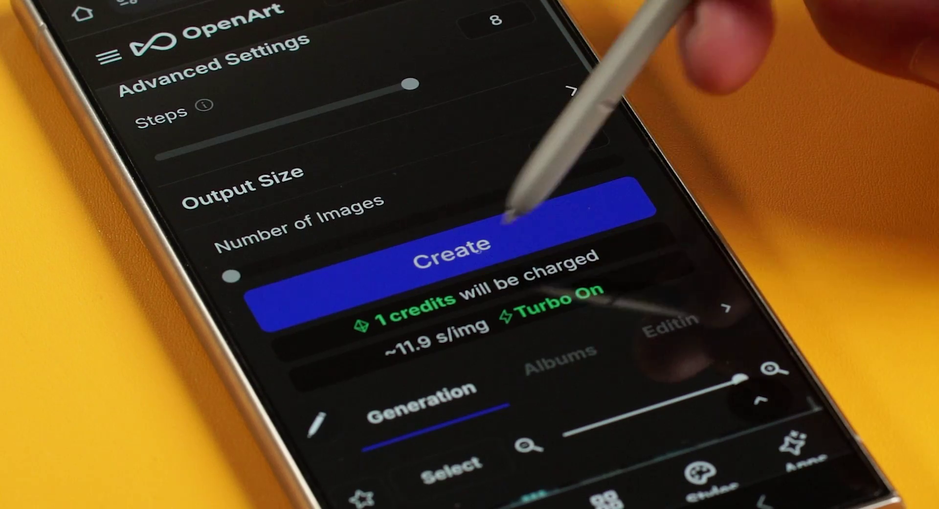
Start a generation on the phone and scroll through the Apps catalogue of editing tools.
{"action": "left_click", "coordinate": [536, 218]}
{"action": "scroll", "coordinate": [651, 178], "scroll_direction": "down", "scroll_amount": 5}
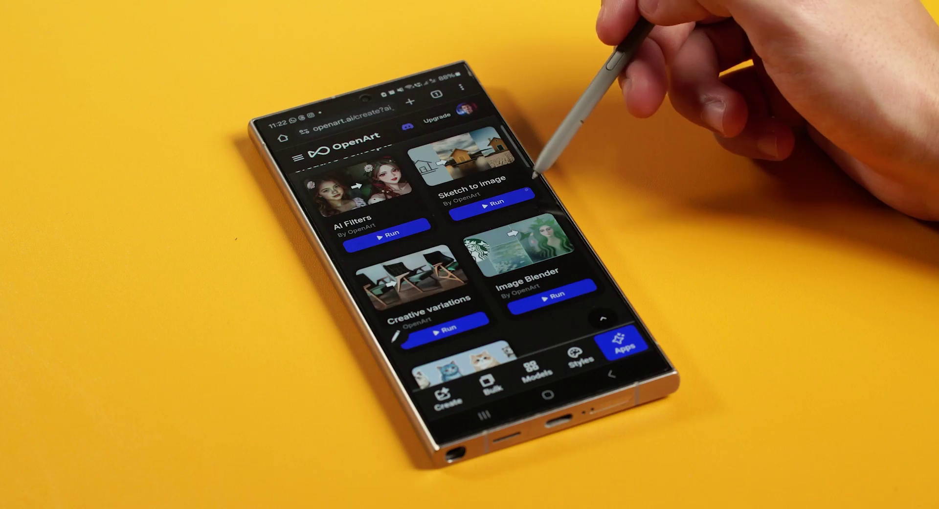
{"action": "scroll", "coordinate": [534, 175], "scroll_direction": "down", "scroll_amount": 5}
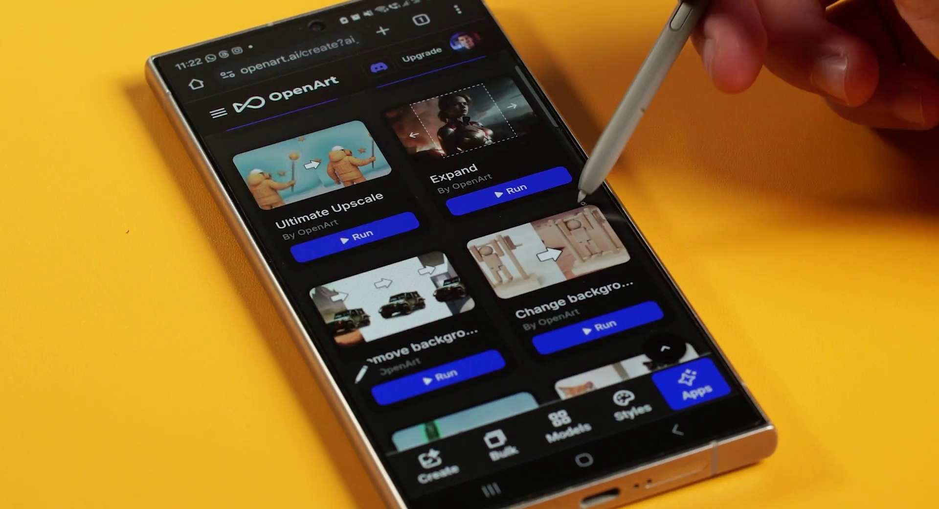
{"action": "scroll", "coordinate": [580, 188], "scroll_direction": "down", "scroll_amount": 3}
{"action": "scroll", "coordinate": [565, 174], "scroll_direction": "down", "scroll_amount": 5}
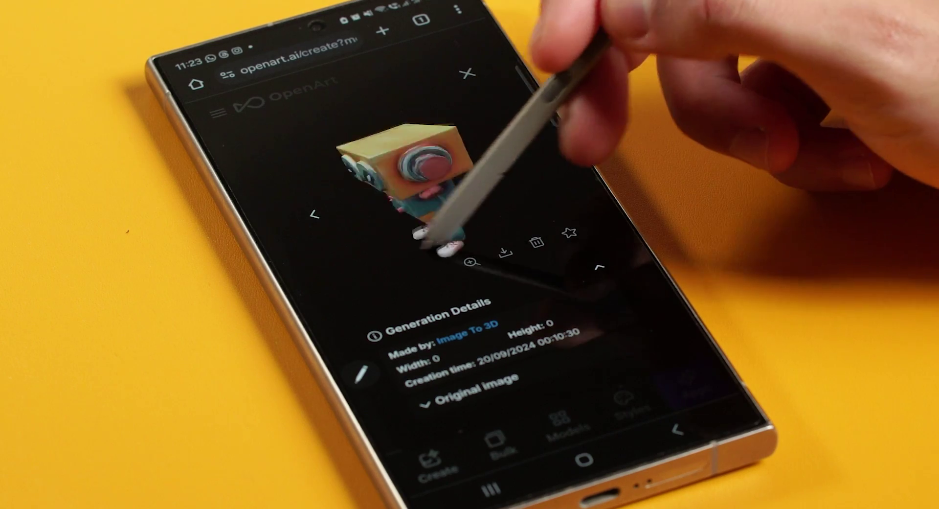
Show plan prices billed annually, then rotate the Image To 3D character to a side view.
{"action": "left_click", "coordinate": [514, 153]}
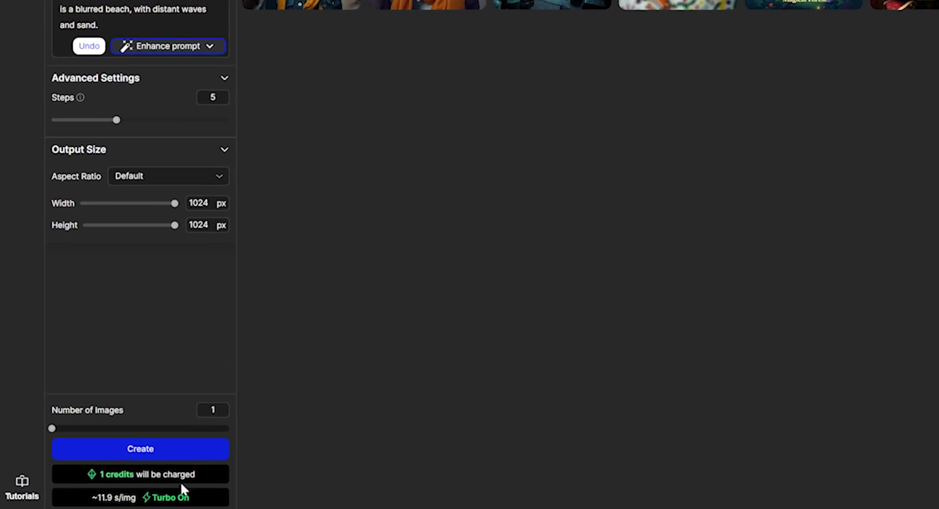
{"action": "left_click", "coordinate": [143, 468]}
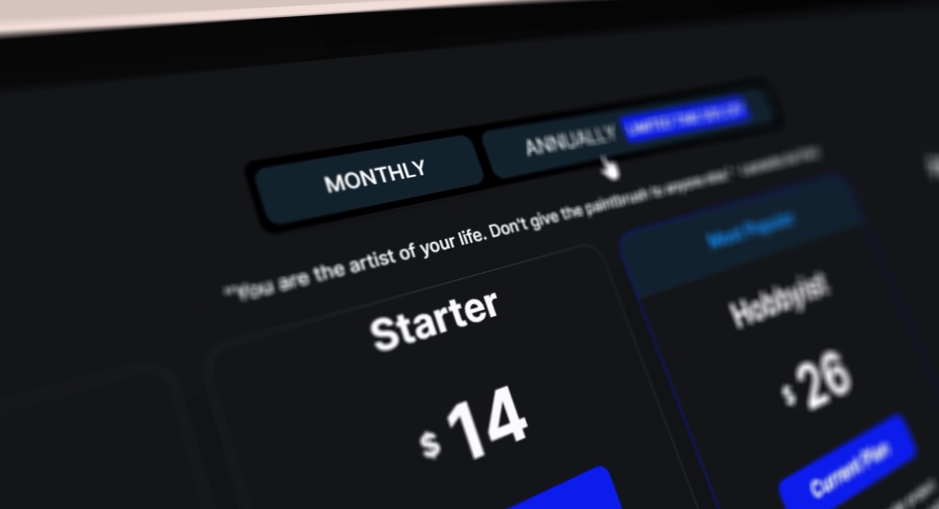
{"action": "left_click", "coordinate": [570, 164]}
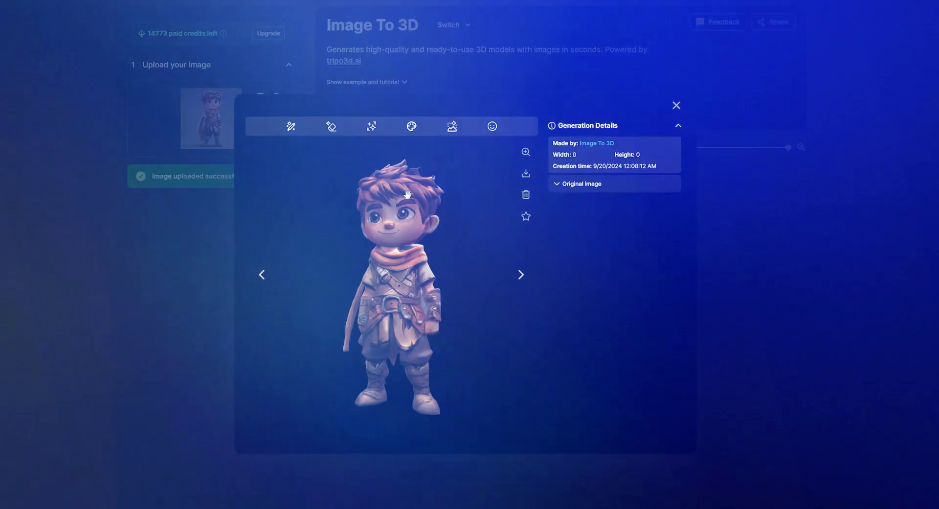
{"action": "left_click_drag", "start_coordinate": [407, 194], "coordinate": [501, 270]}
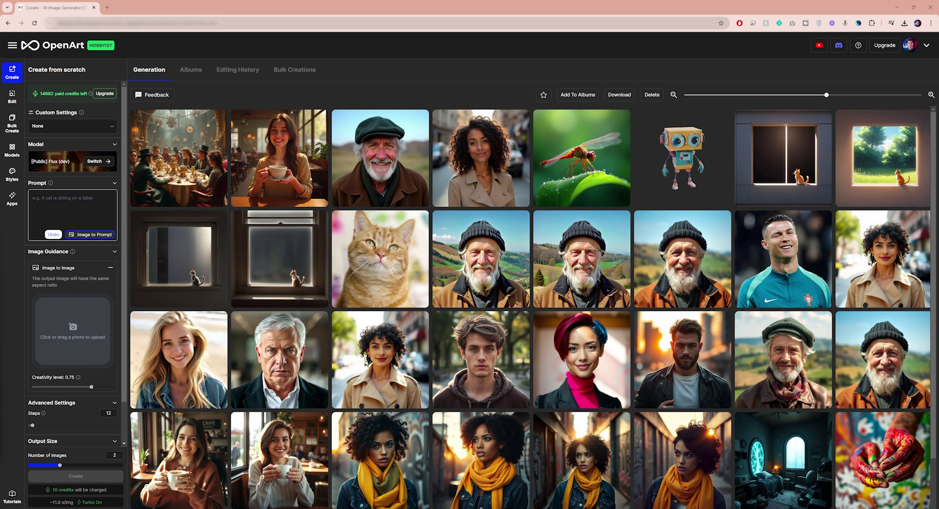
Generate the dusty CRT 'FLUX' monitor image, then regenerate it with Steps raised to 25.
{"action": "type", "text": "detailed cinematic dof render of an old dusty detailed CRT monitor on a wooden desk in a dim room with items around, messy dirty room. On the screen are the letters \"FLUX\" glowing softly. High detail hard surface render"}
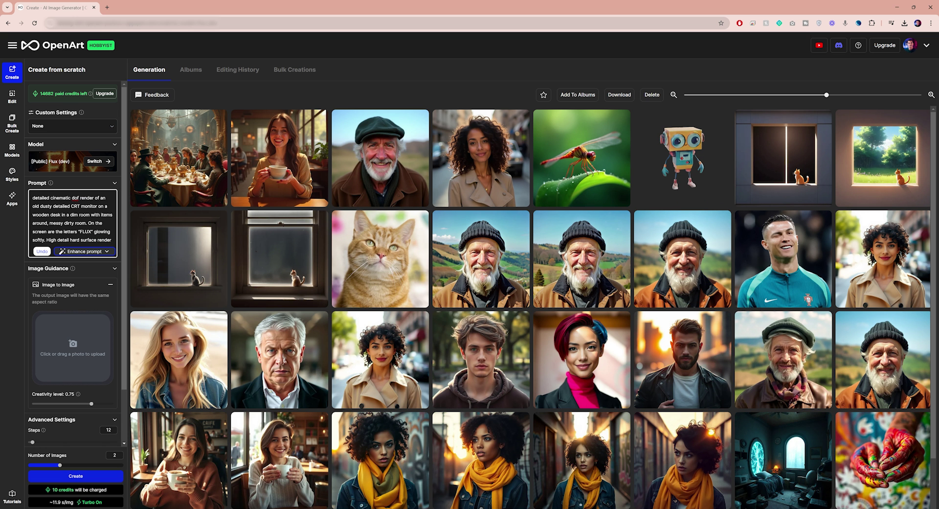
{"action": "scroll", "coordinate": [54, 486], "scroll_direction": "down", "scroll_amount": 1}
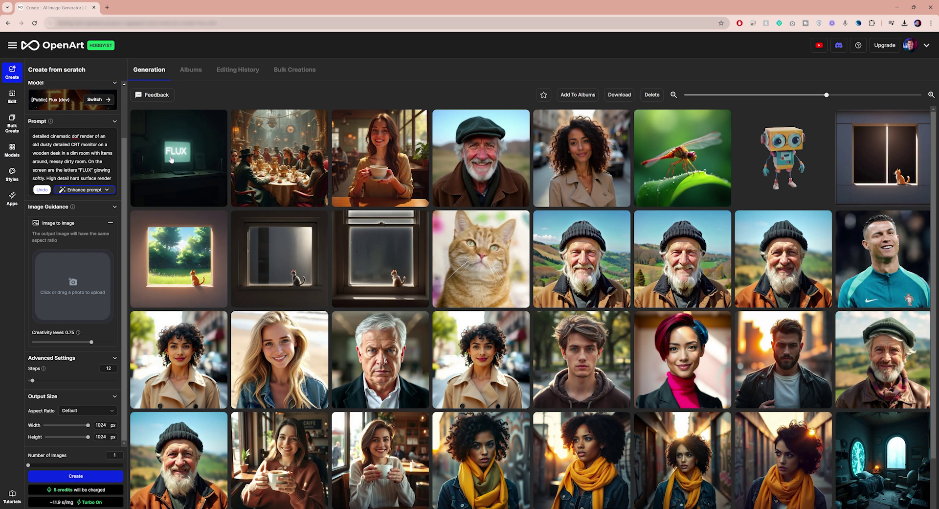
{"action": "left_click", "coordinate": [176, 155]}
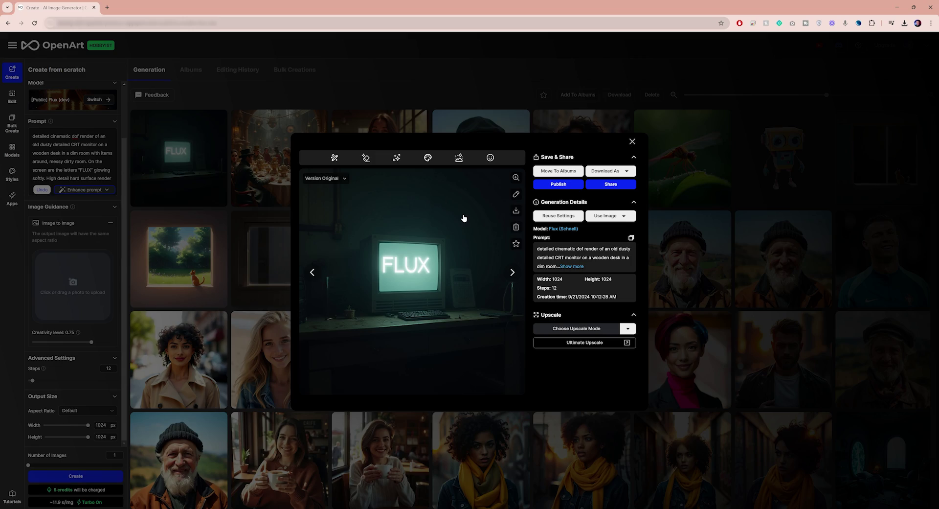
{"action": "key", "text": "Escape"}
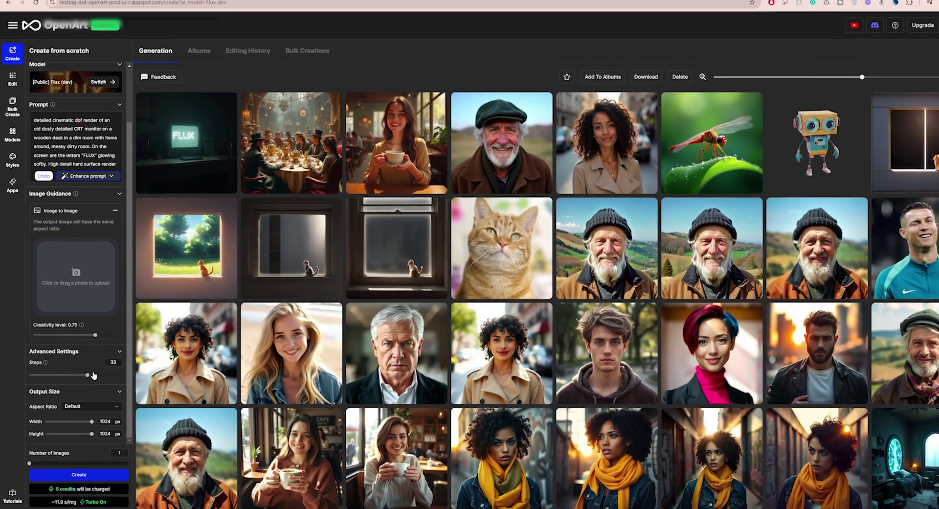
{"action": "left_click_drag", "start_coordinate": [32, 380], "coordinate": [67, 370]}
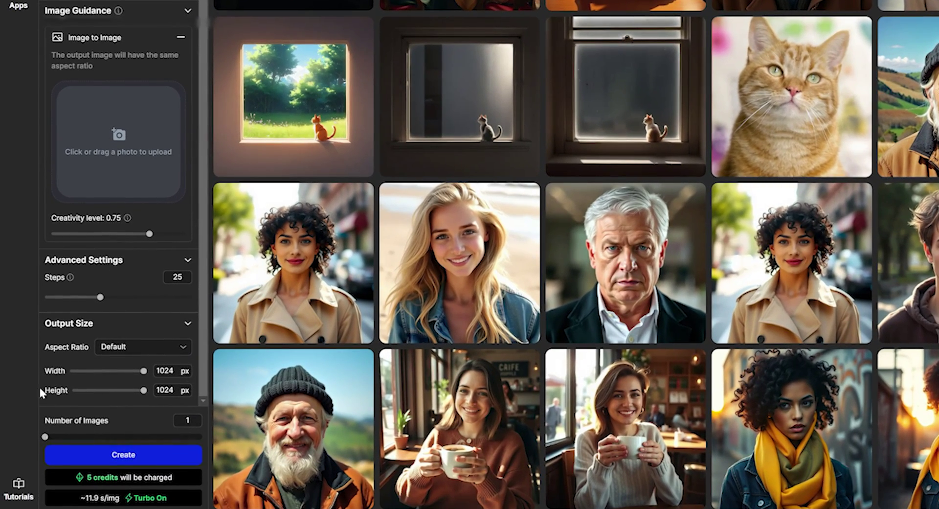
{"action": "left_click", "coordinate": [80, 460]}
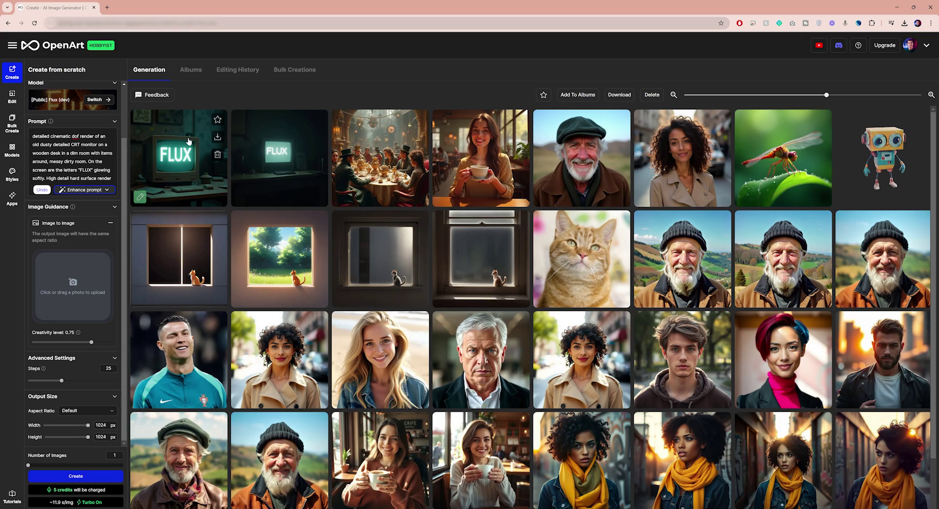
View the Unlock the Magic book image full size, then close it and return to the gallery.
{"action": "left_click", "coordinate": [188, 141]}
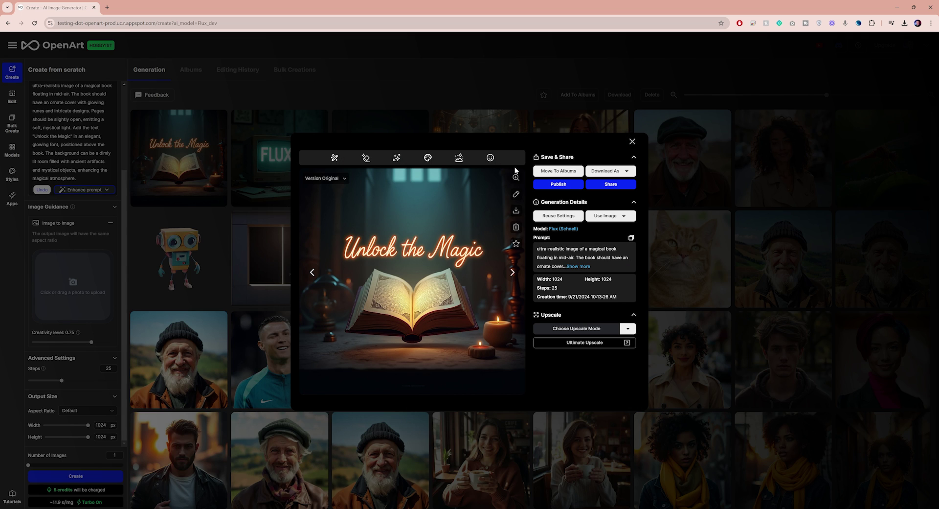
{"action": "left_click", "coordinate": [516, 177]}
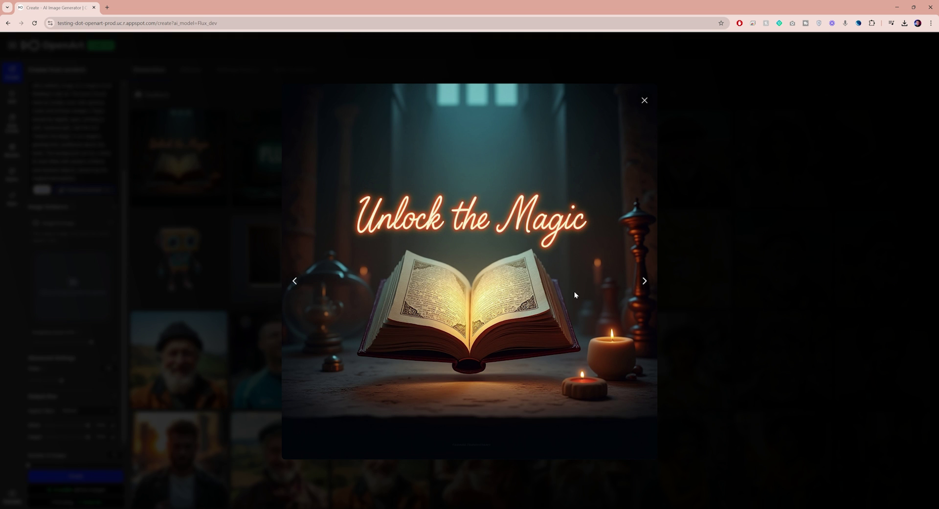
{"action": "left_click", "coordinate": [645, 100]}
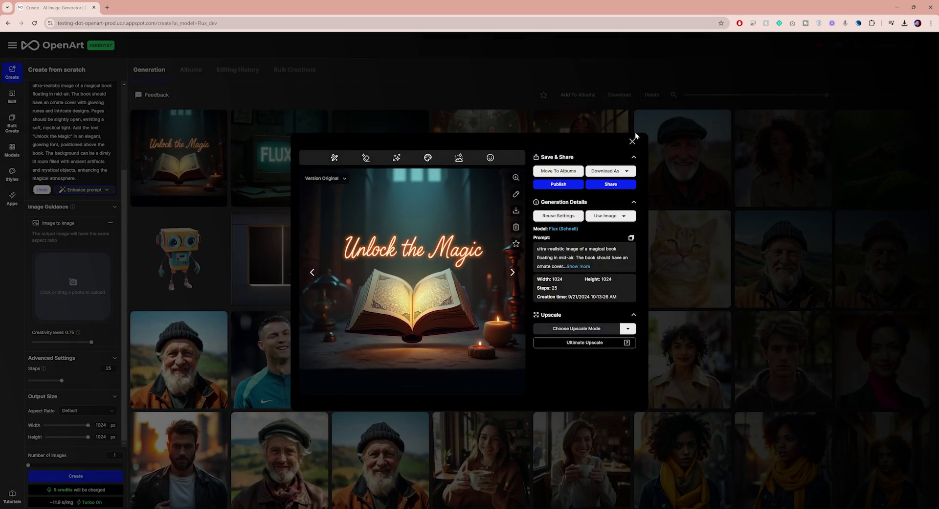
{"action": "left_click", "coordinate": [633, 141]}
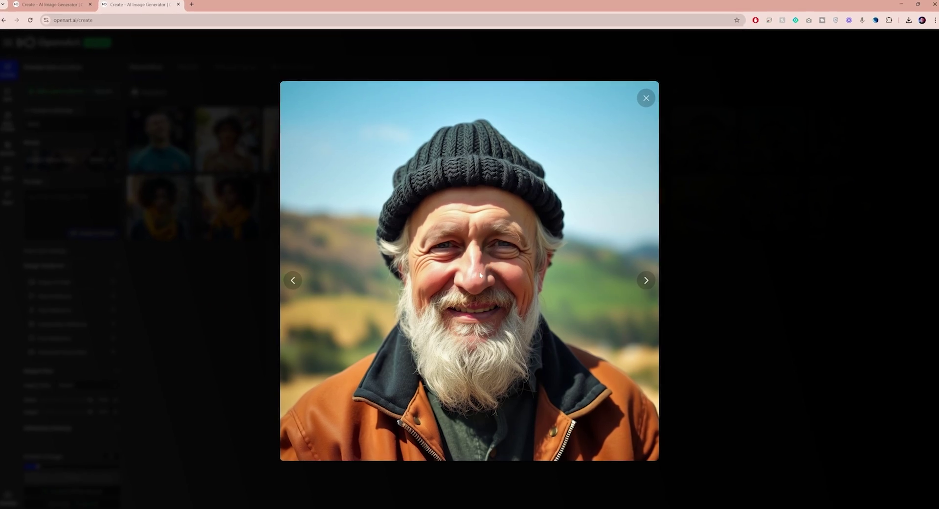
Send the bearded man's portrait to Ultimate Upscale, run a 4K creative upscale, and open the result.
{"action": "left_click", "coordinate": [652, 90]}
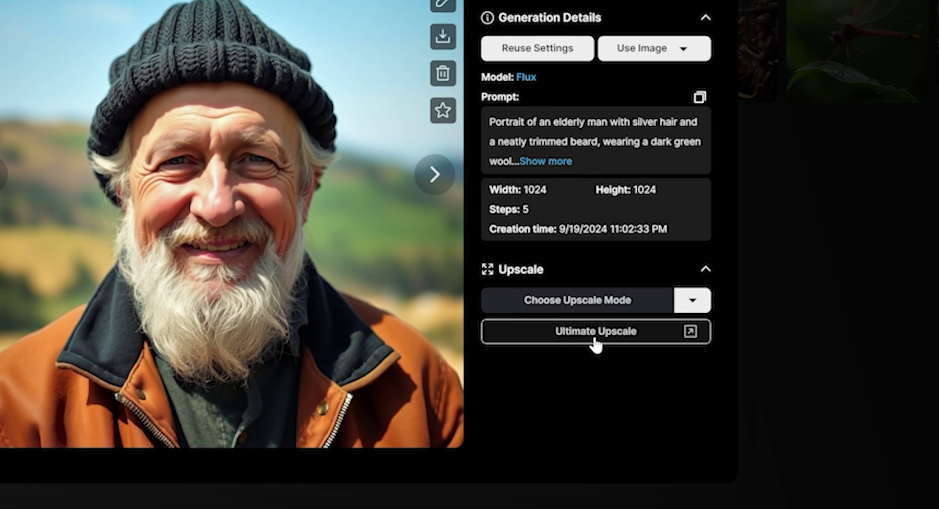
{"action": "left_click", "coordinate": [595, 336]}
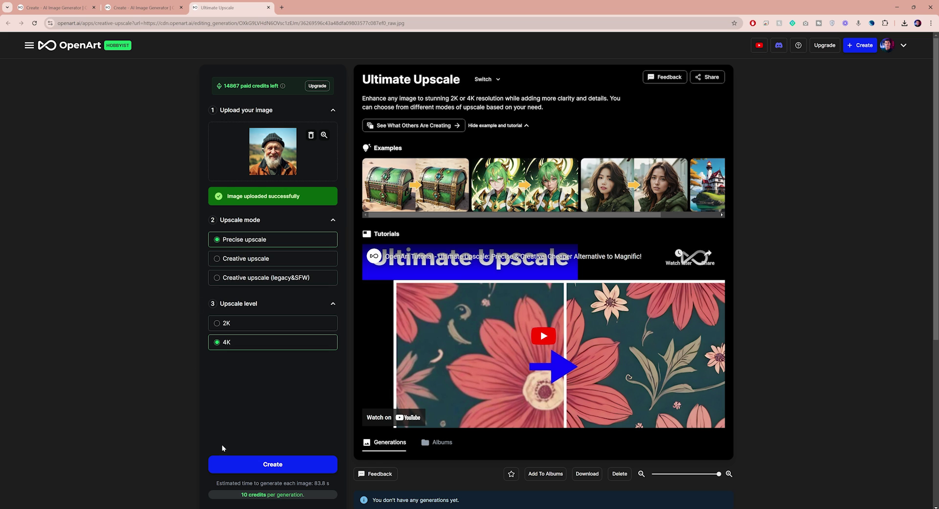
{"action": "left_click", "coordinate": [263, 464]}
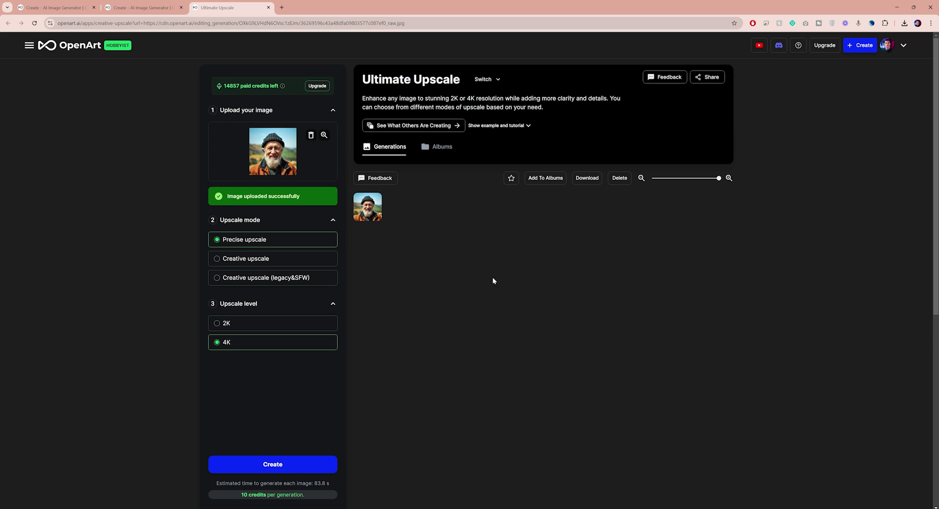
{"action": "left_click", "coordinate": [367, 206]}
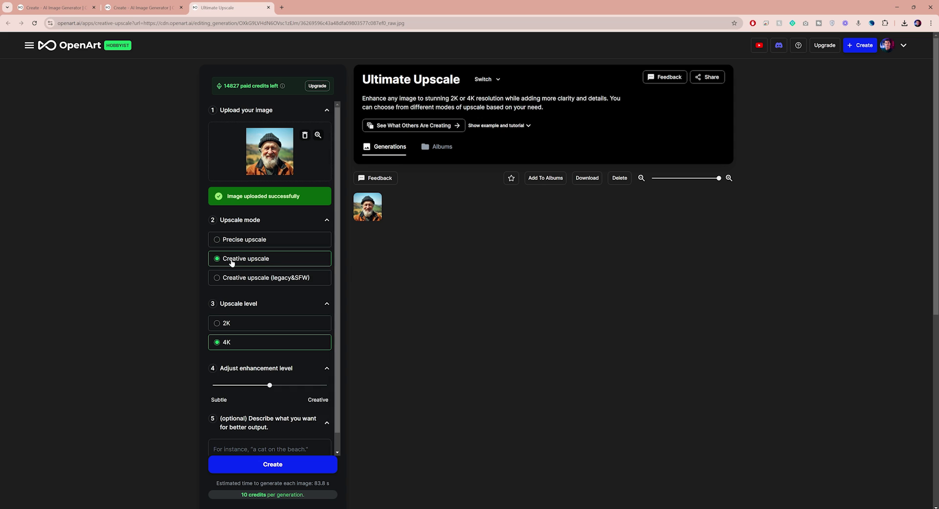
Run another 4K creative upscale of the portrait and view it up close.
{"action": "scroll", "coordinate": [337, 320], "scroll_direction": "down", "scroll_amount": 1}
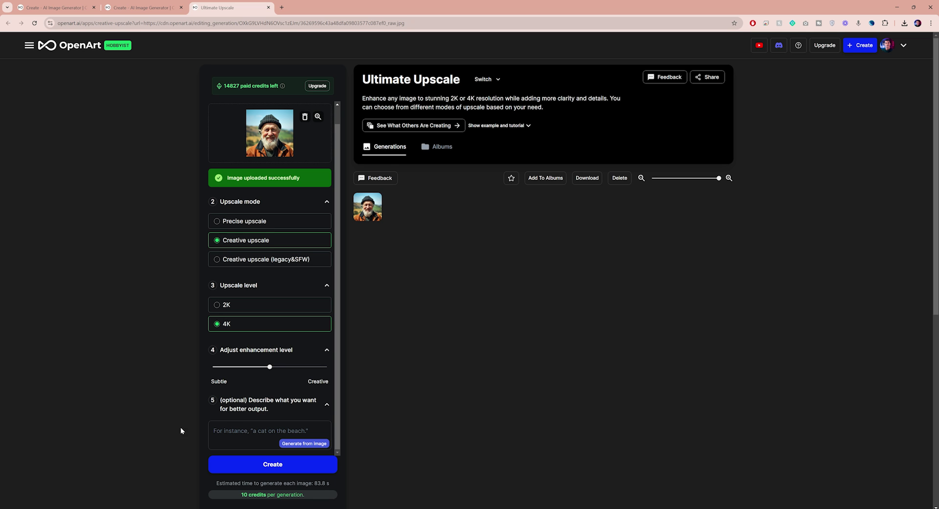
{"action": "left_click", "coordinate": [283, 471]}
{"action": "left_click", "coordinate": [362, 209]}
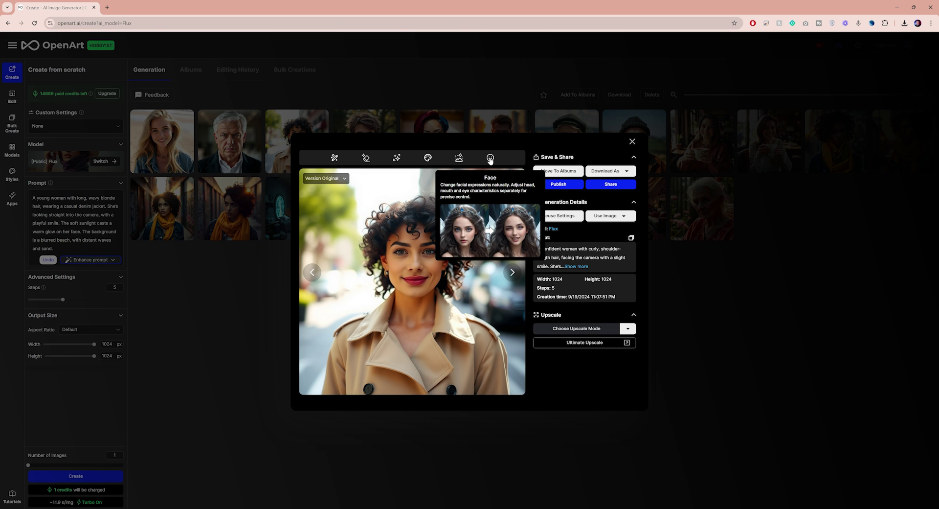
Open the trench-coated woman's portrait in the Change Facial Expression tool.
{"action": "left_click", "coordinate": [490, 157]}
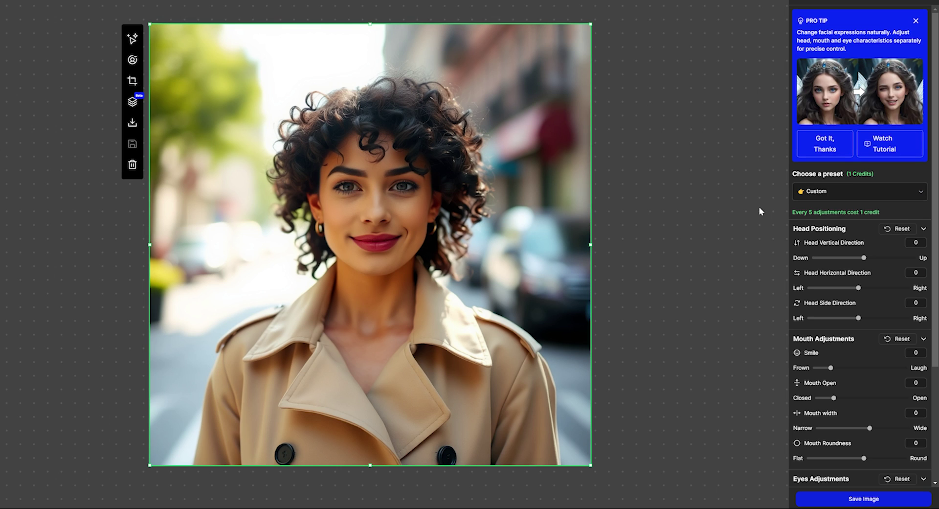
Try the Wink and Surprised expression presets, then switch back to Custom.
{"action": "left_click", "coordinate": [860, 191]}
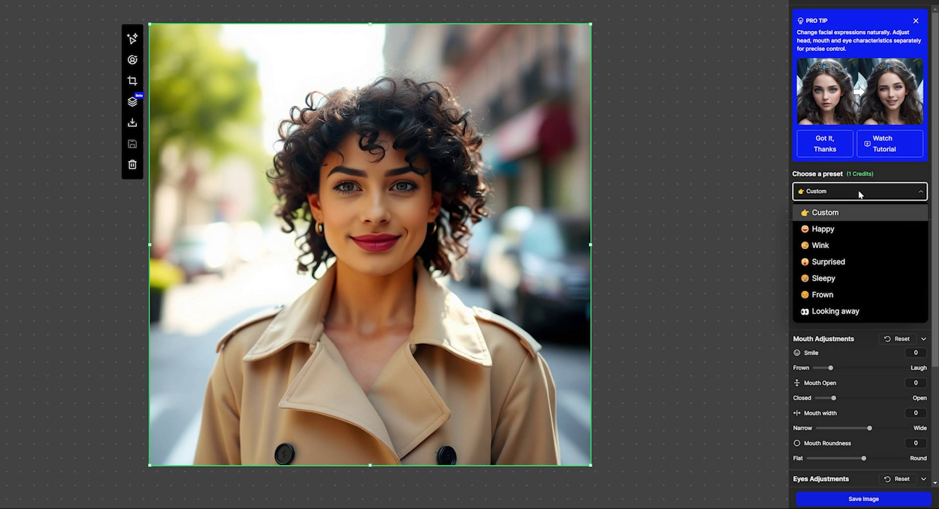
{"action": "left_click", "coordinate": [838, 246]}
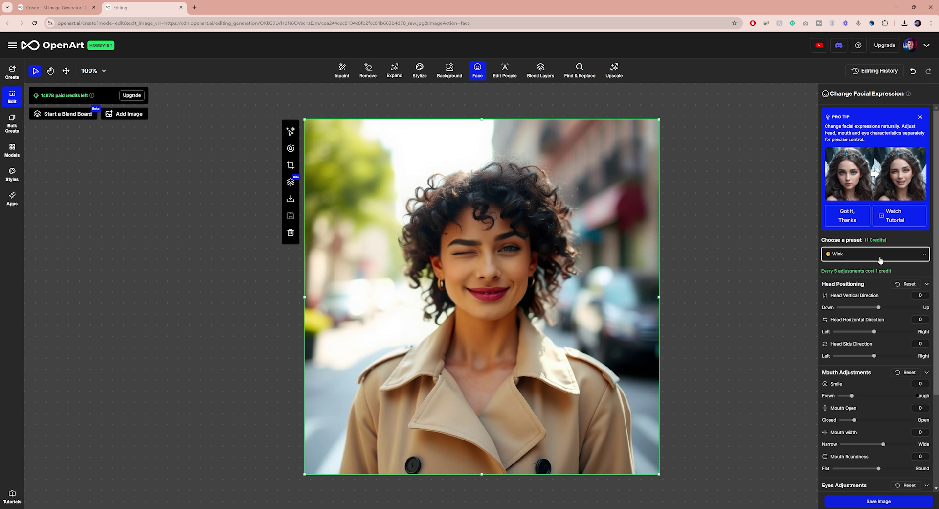
{"action": "left_click", "coordinate": [867, 260]}
{"action": "left_click", "coordinate": [854, 309]}
{"action": "left_click", "coordinate": [903, 256]}
{"action": "left_click", "coordinate": [852, 272]}
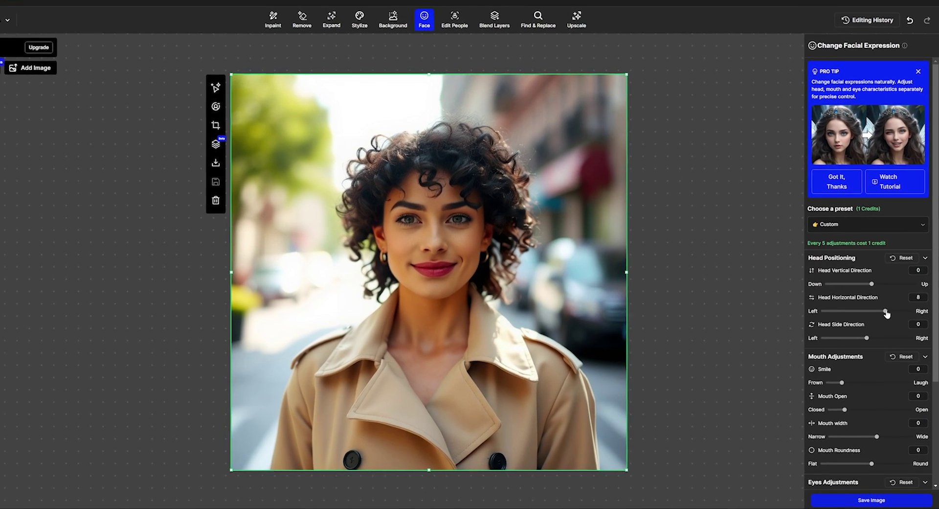
Turn the head right, tilt it left, adjust the smile and eye sliders, and close the eyes.
{"action": "left_click", "coordinate": [887, 314]}
{"action": "scroll", "coordinate": [887, 313], "scroll_direction": "down", "scroll_amount": 1}
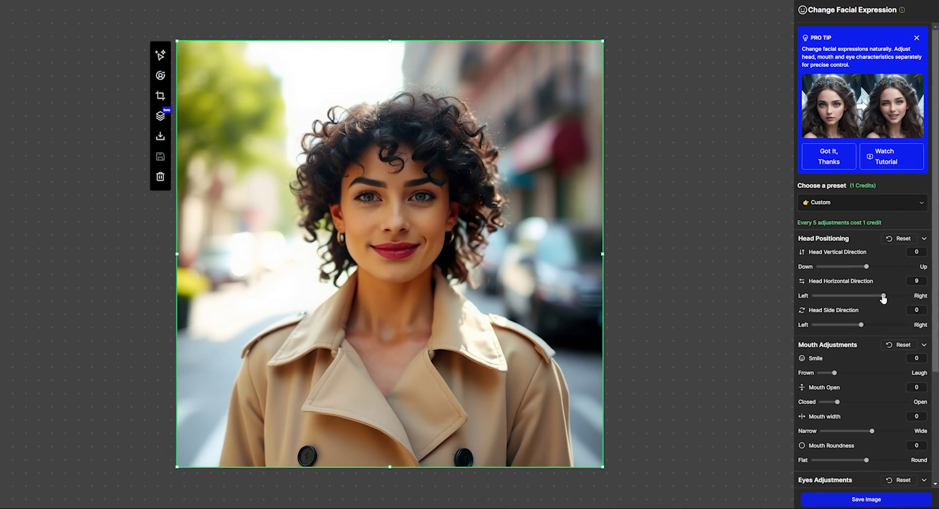
{"action": "left_click", "coordinate": [865, 339]}
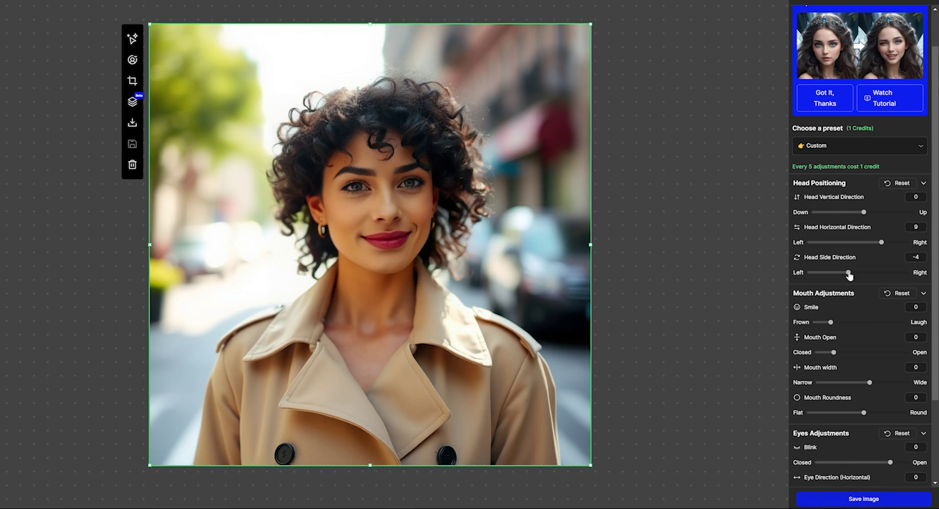
{"action": "scroll", "coordinate": [841, 278], "scroll_direction": "down", "scroll_amount": 1}
{"action": "left_click_drag", "start_coordinate": [831, 278], "coordinate": [813, 278]}
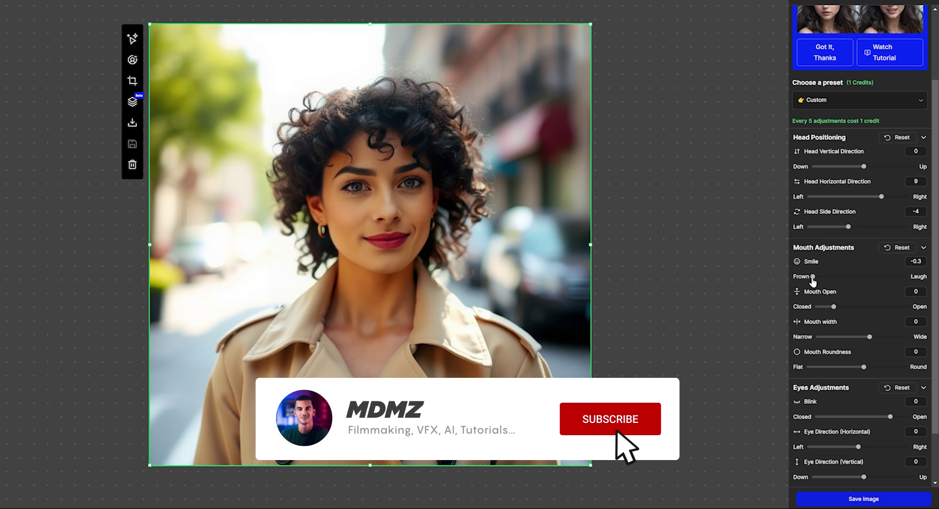
{"action": "scroll", "coordinate": [813, 280], "scroll_direction": "down", "scroll_amount": 1}
{"action": "left_click_drag", "start_coordinate": [859, 385], "coordinate": [882, 386]}
{"action": "left_click_drag", "start_coordinate": [891, 355], "coordinate": [825, 356]}
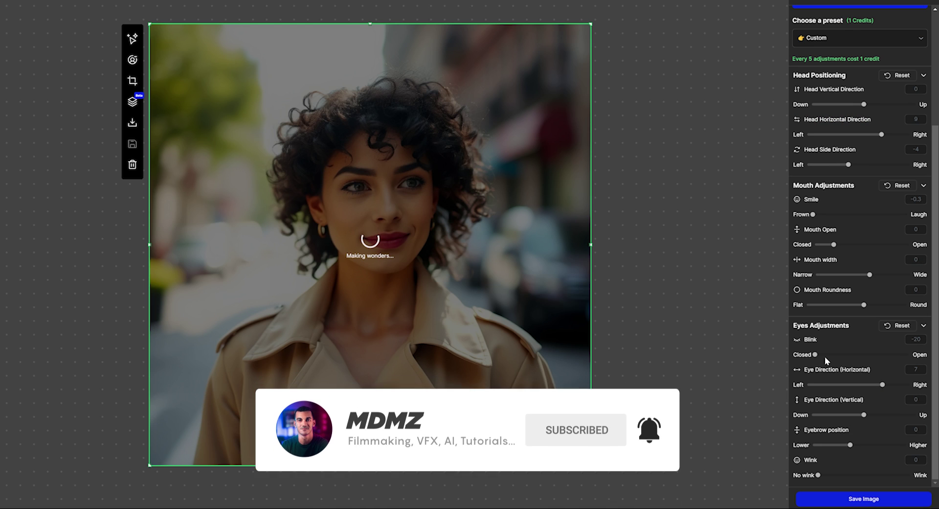
Straighten the head and reset the eye adjustments so the eyes reopen.
{"action": "scroll", "coordinate": [897, 233], "scroll_direction": "up", "scroll_amount": 3}
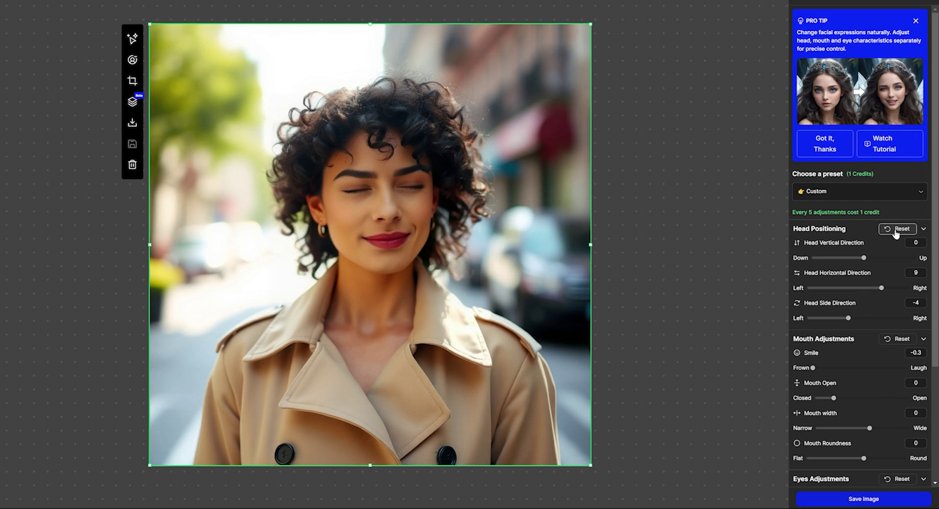
{"action": "left_click", "coordinate": [896, 230]}
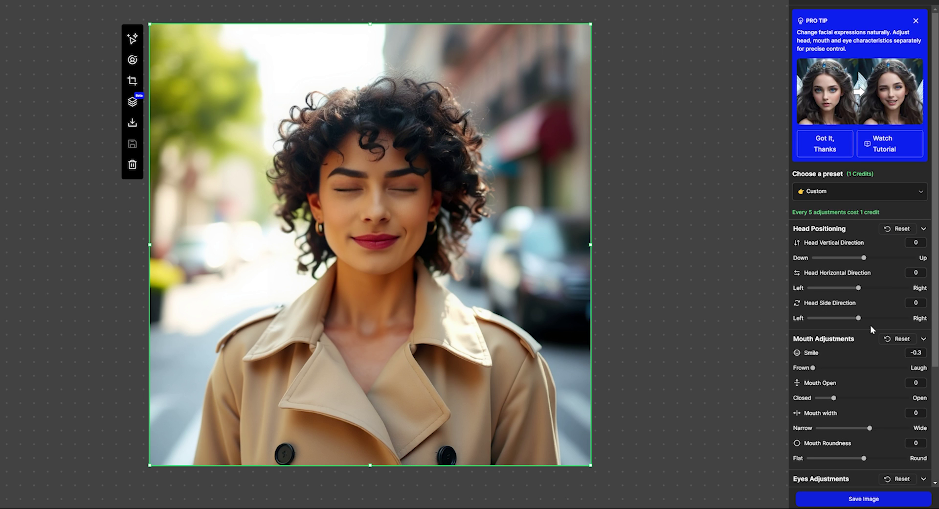
{"action": "left_click", "coordinate": [886, 338]}
{"action": "scroll", "coordinate": [884, 334], "scroll_direction": "down", "scroll_amount": 3}
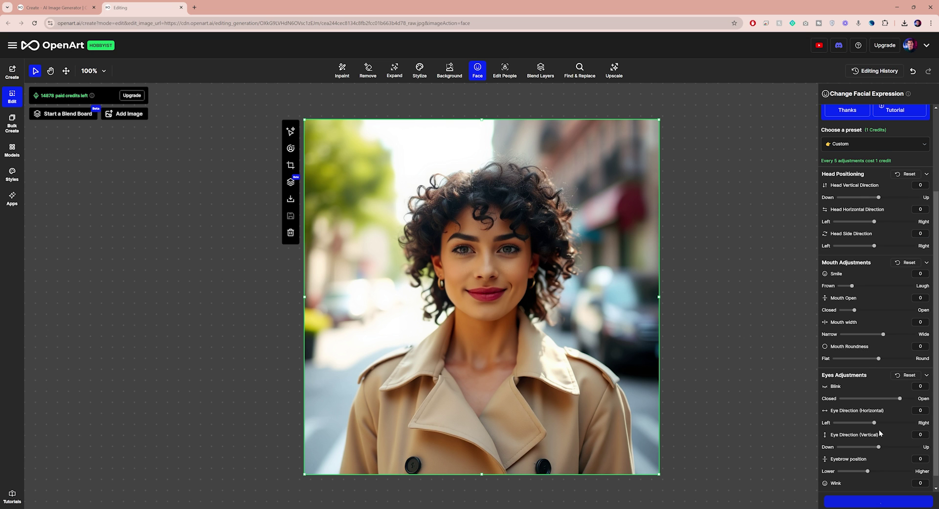
{"action": "scroll", "coordinate": [880, 430], "scroll_direction": "up", "scroll_amount": 2}
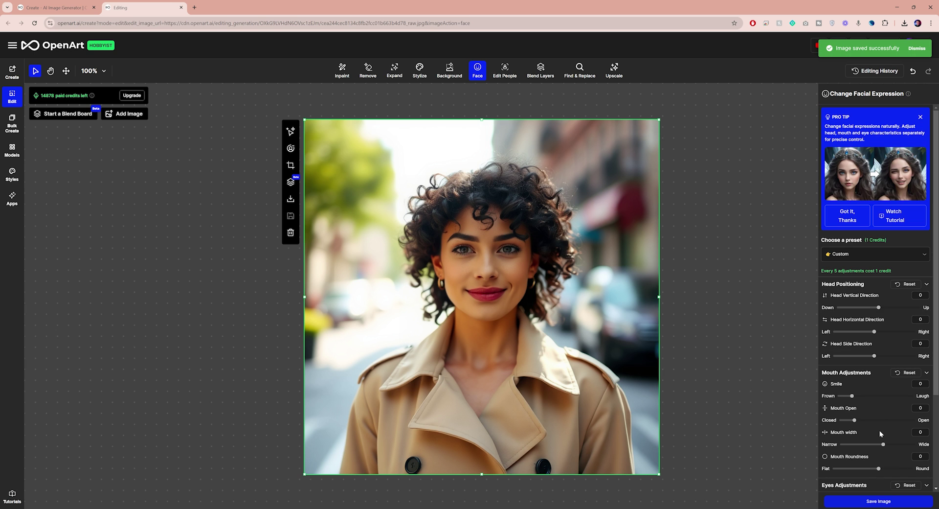
Remove the portrait from the editor canvas and make another expression slider adjustment.
{"action": "left_click", "coordinate": [290, 234]}
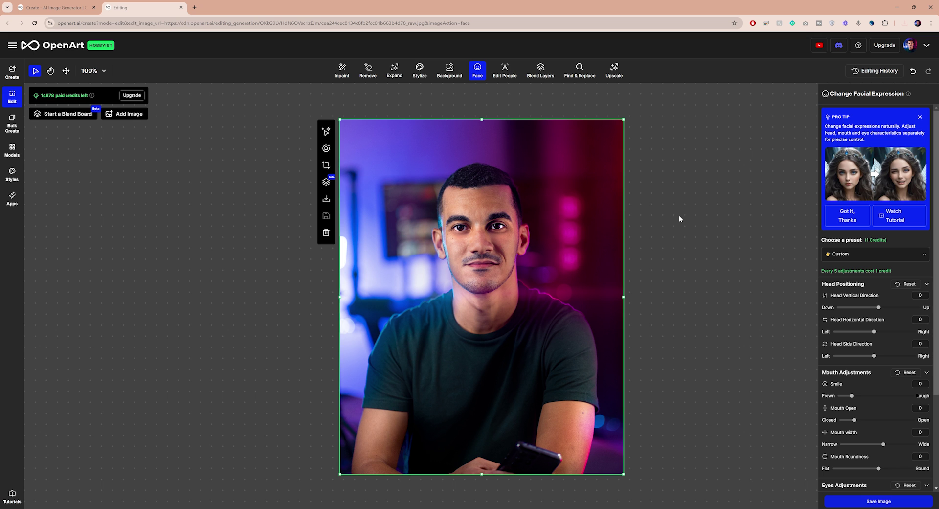
{"action": "left_click", "coordinate": [848, 253]}
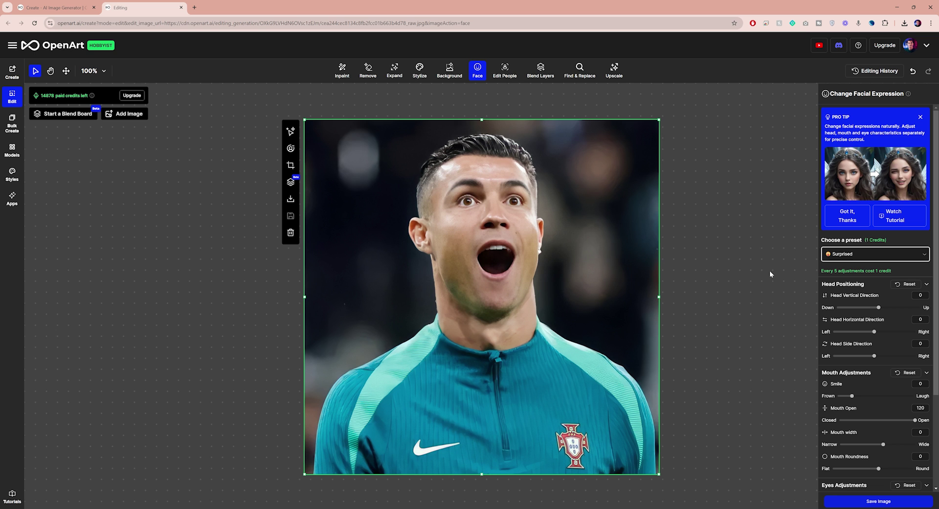
{"action": "scroll", "coordinate": [861, 318], "scroll_direction": "down", "scroll_amount": 1}
{"action": "left_click_drag", "start_coordinate": [874, 343], "coordinate": [858, 347]}
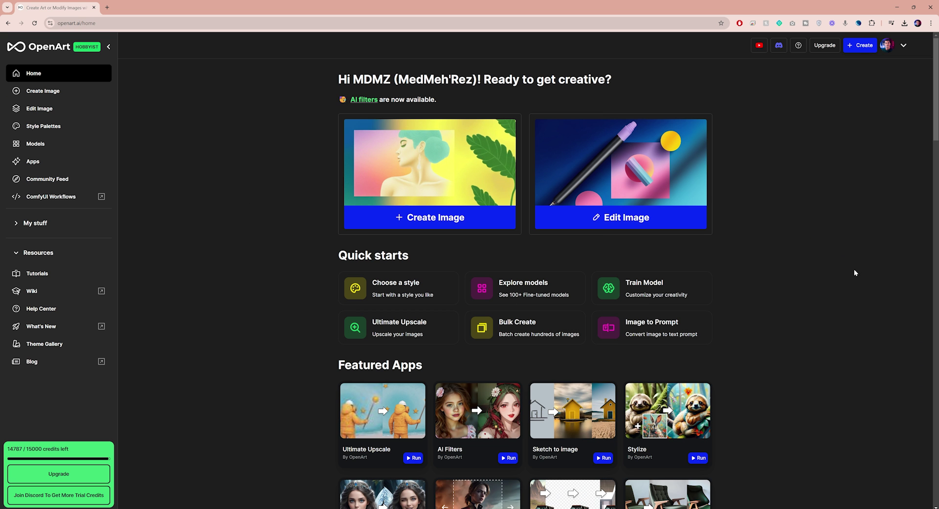
In Sketch to image, paste the cat-on-a-windowsill prompt and generate the image.
{"action": "scroll", "coordinate": [829, 242], "scroll_direction": "down", "scroll_amount": 1}
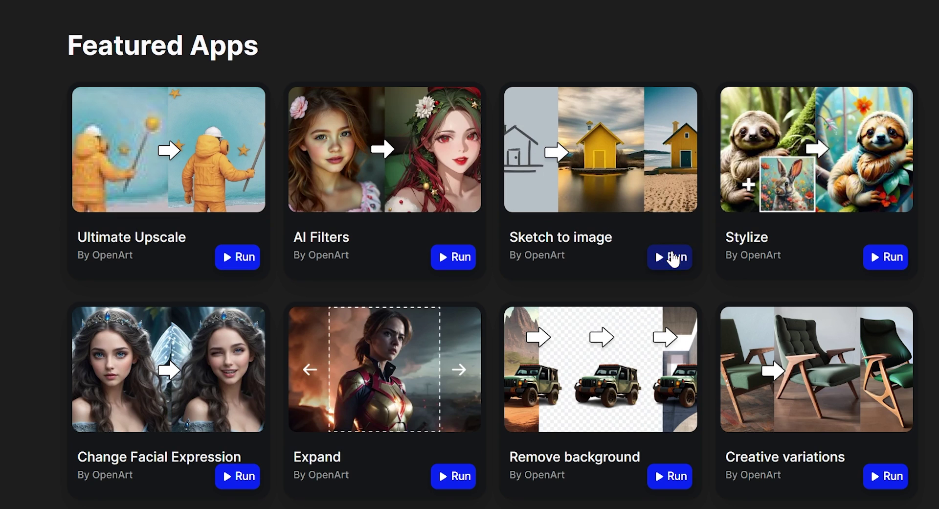
{"action": "left_click", "coordinate": [673, 258]}
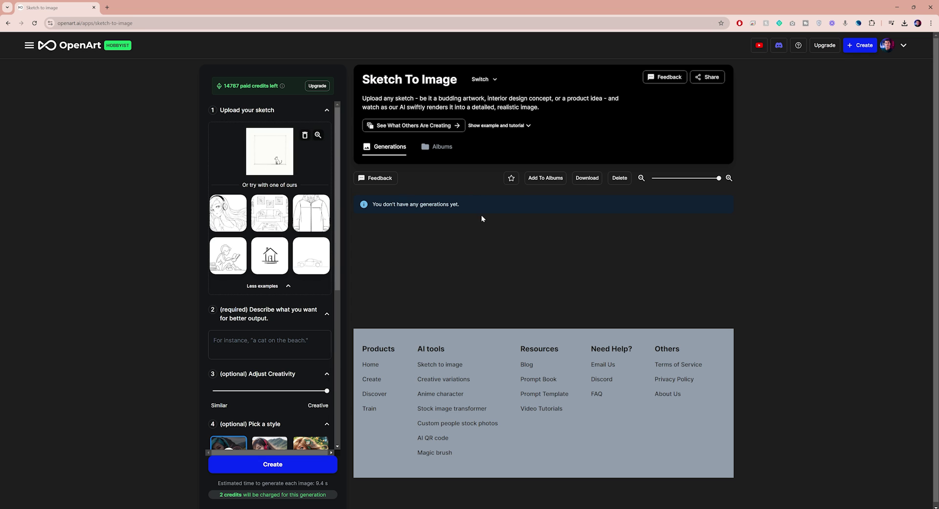
{"action": "left_click", "coordinate": [269, 344]}
{"action": "type", "text": "A hyper-realistic image of a cat sitting on a windowsill, gazing outside. The cat's fur is detailed with soft, lifelike textures, and its eyes reflect the natural daylight. The window is clean, with soft sunlight streaming through, casting delicate shadows on the windowsill and across the room."}
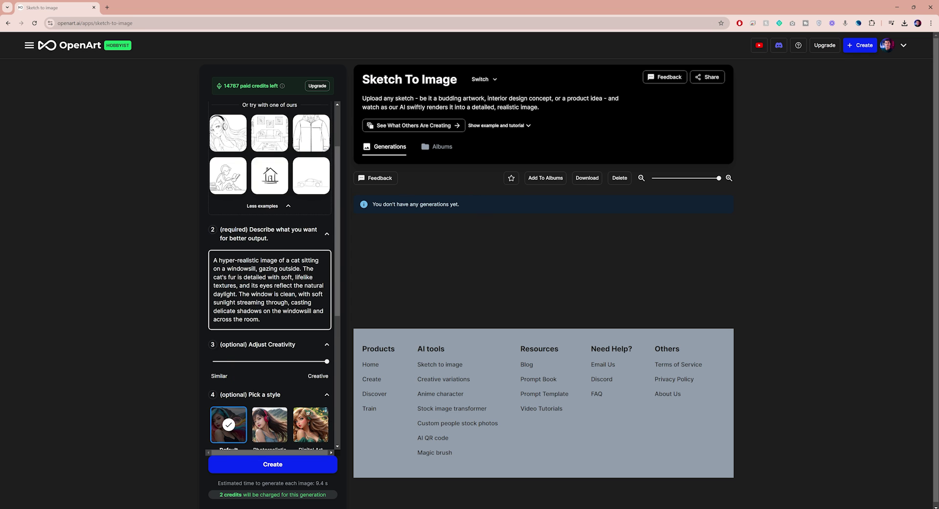
{"action": "scroll", "coordinate": [323, 282], "scroll_direction": "down", "scroll_amount": 2}
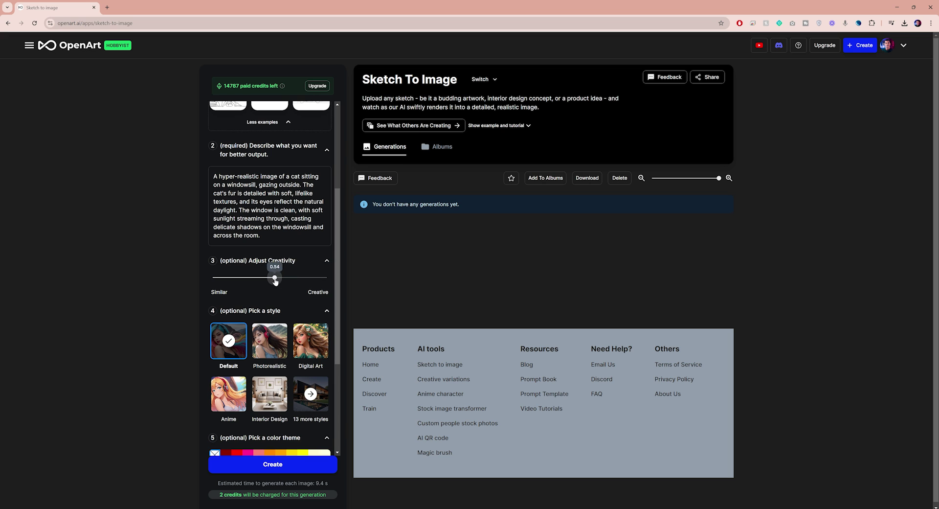
{"action": "scroll", "coordinate": [271, 280], "scroll_direction": "down", "scroll_amount": 2}
{"action": "scroll", "coordinate": [271, 313], "scroll_direction": "down", "scroll_amount": 3}
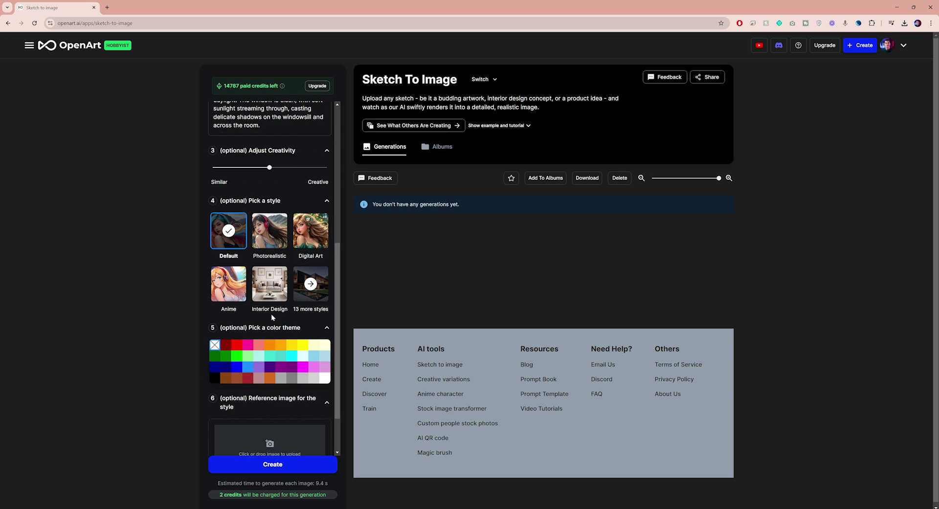
{"action": "scroll", "coordinate": [265, 345], "scroll_direction": "down", "scroll_amount": 1}
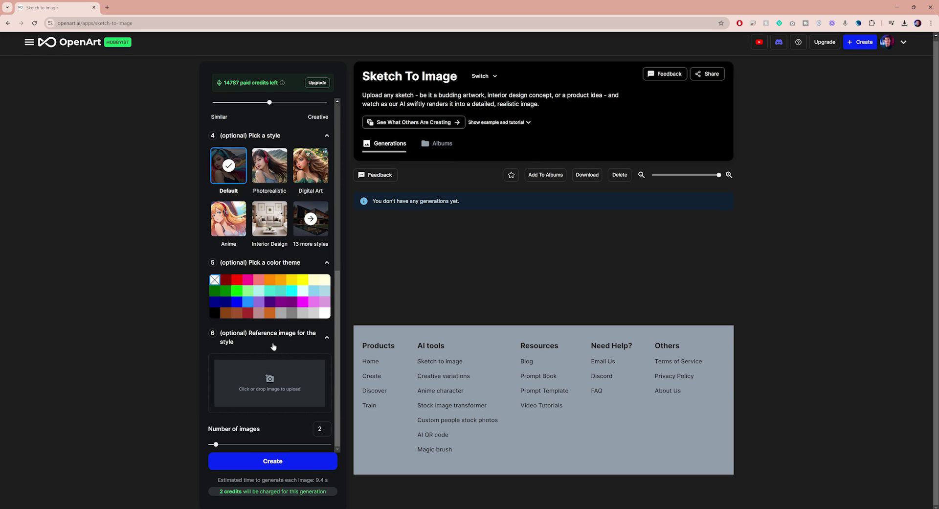
{"action": "left_click", "coordinate": [276, 467]}
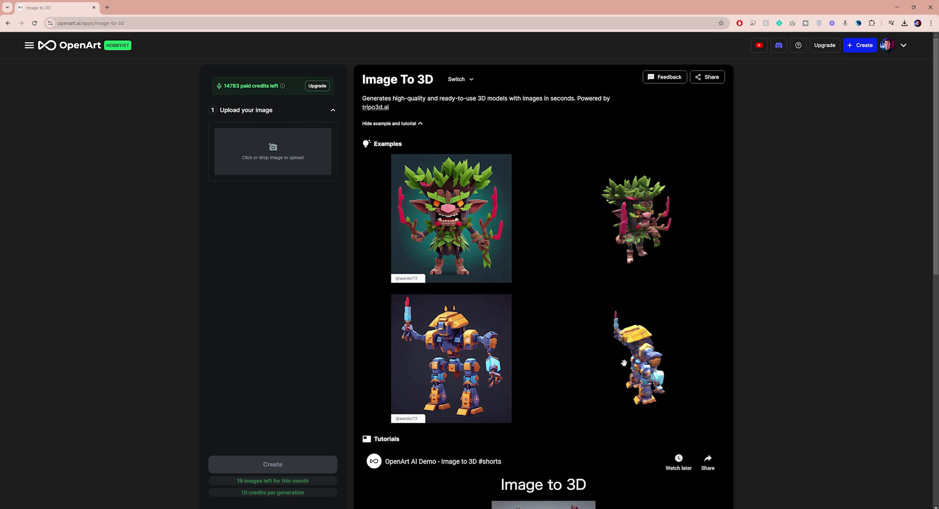
Upload the boy character image to Image To 3D and orbit the generated model.
{"action": "left_click", "coordinate": [273, 152]}
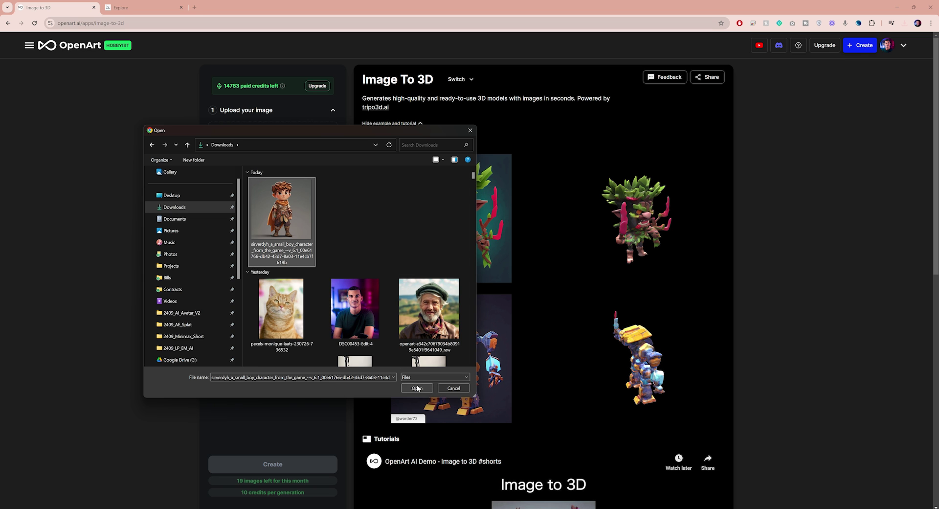
{"action": "left_click", "coordinate": [417, 388]}
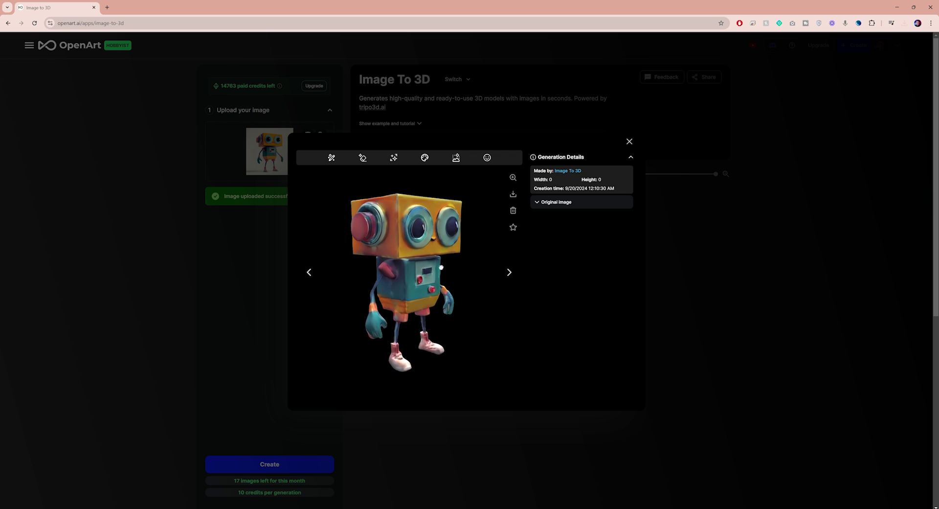
{"action": "left_click_drag", "start_coordinate": [442, 267], "coordinate": [420, 211]}
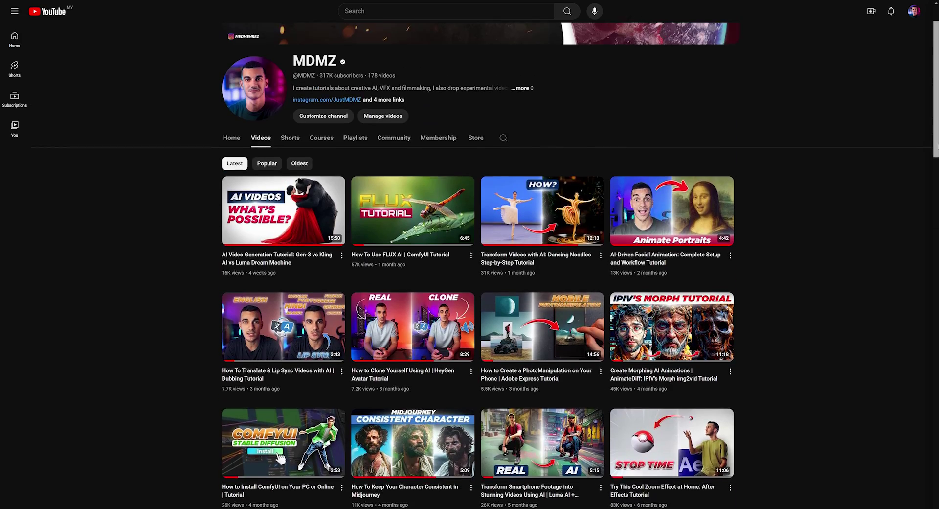
{"action": "scroll", "coordinate": [484, 264], "scroll_direction": "up", "scroll_amount": 2}
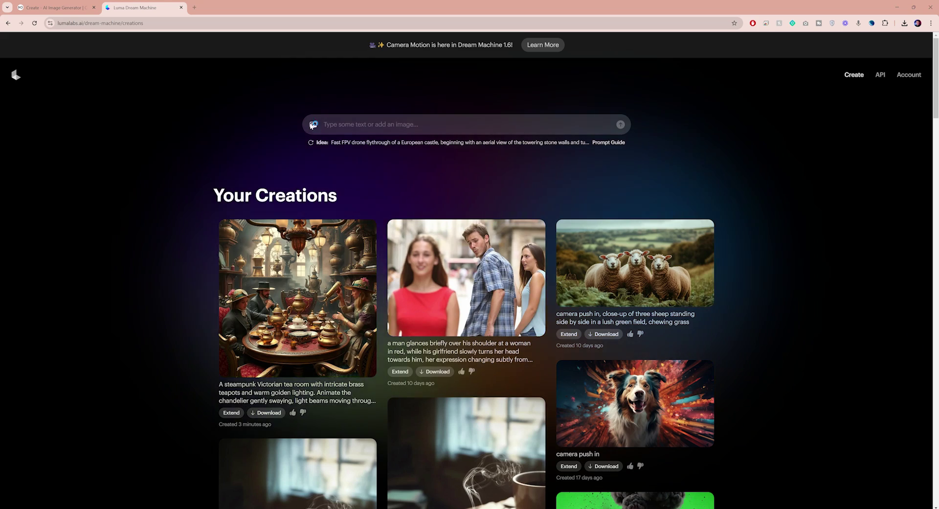
Attach the curly-haired woman's portrait, generate the city-street video, and open the finished clip.
{"action": "left_click", "coordinate": [311, 126]}
{"action": "left_click", "coordinate": [414, 389]}
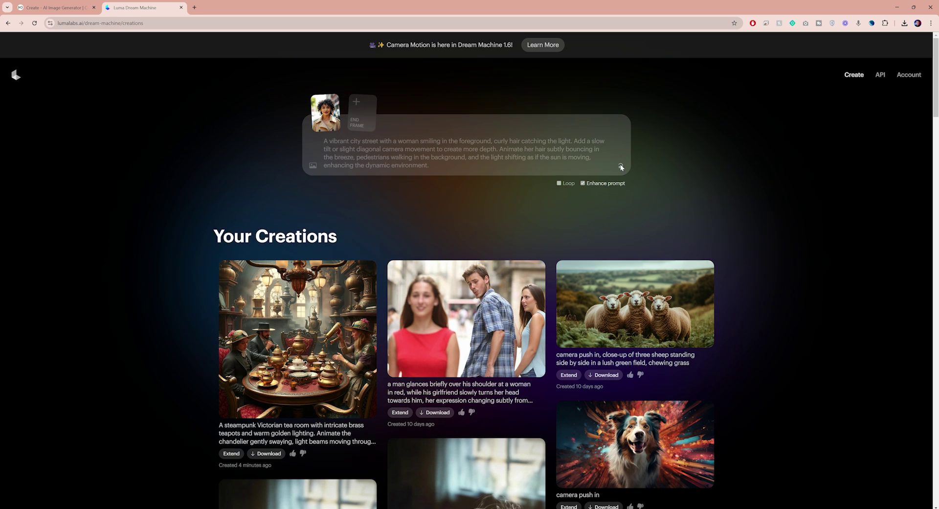
{"action": "left_click", "coordinate": [620, 167]}
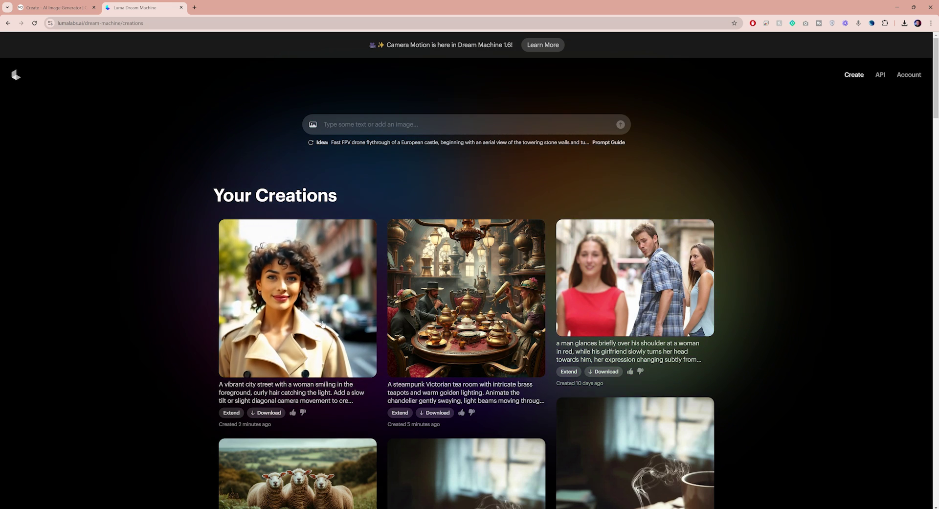
{"action": "left_click", "coordinate": [362, 337]}
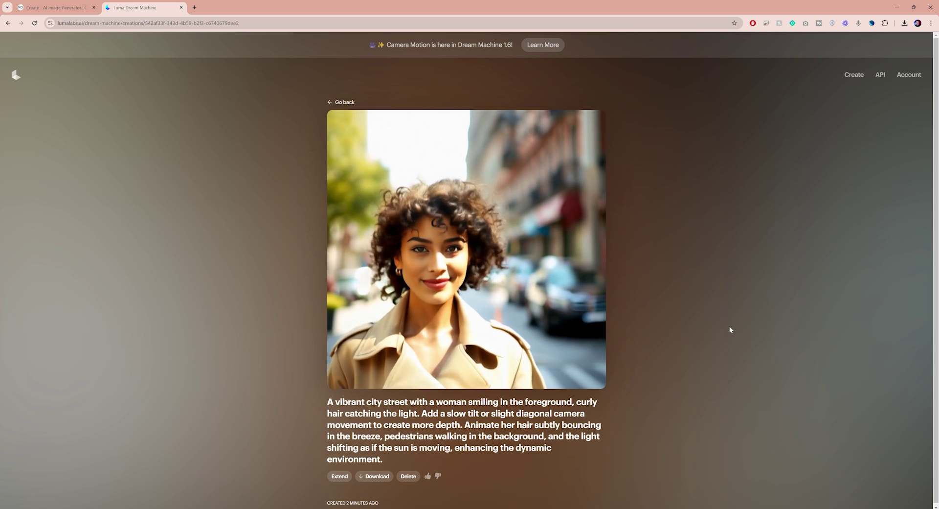